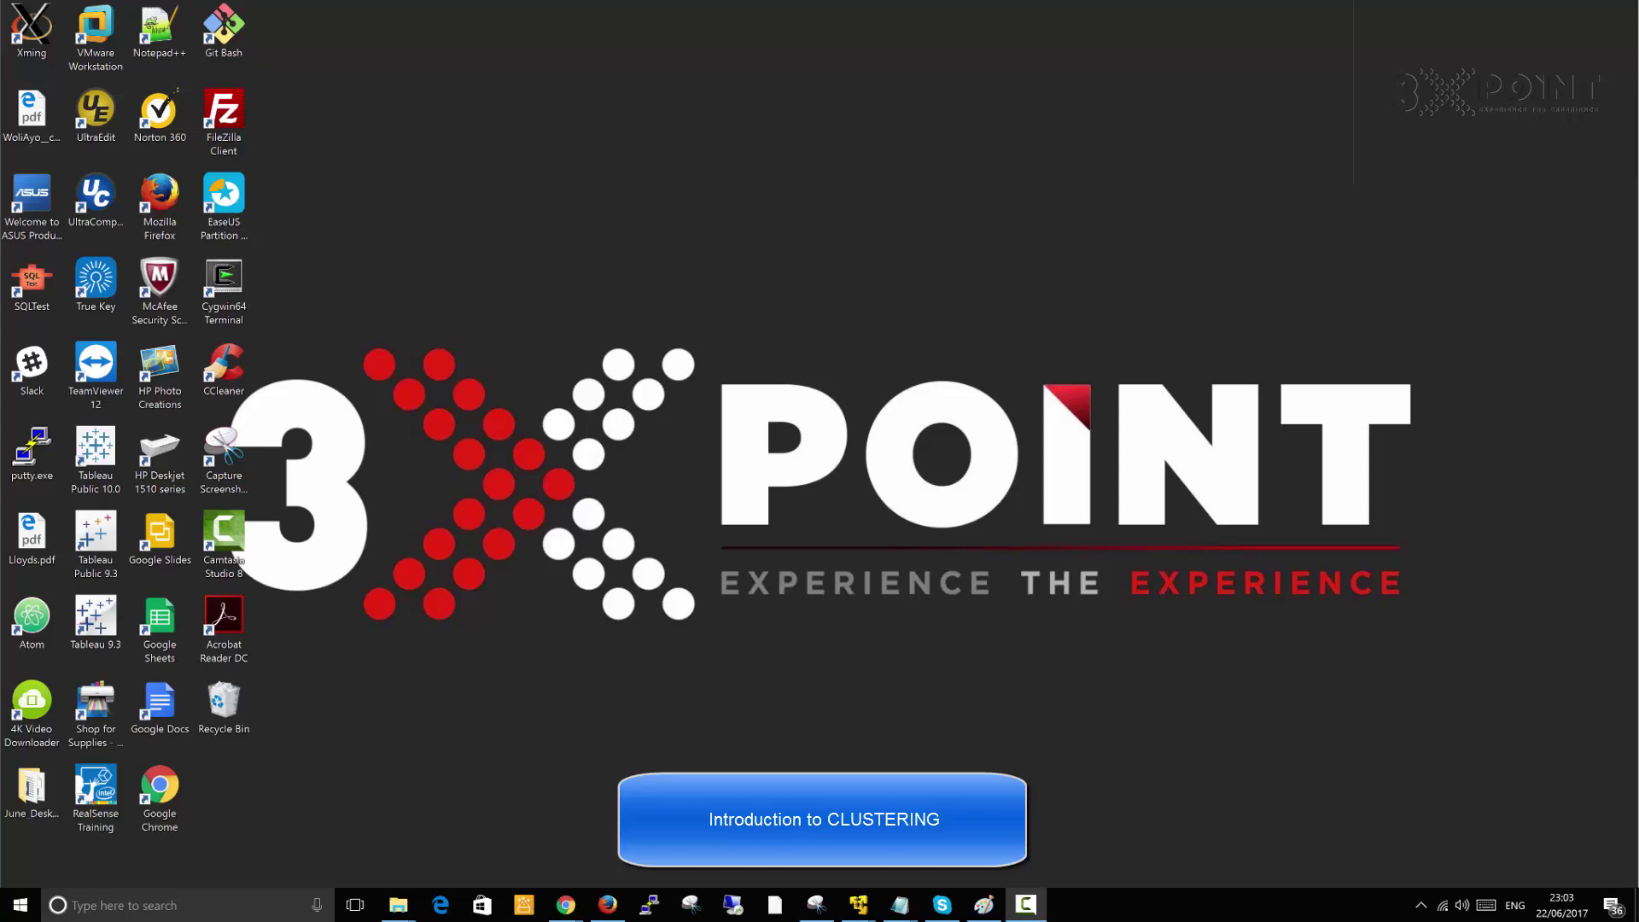
# Restore the TechTarget cluster definition page in Firefox and highlight its opening sentence.
pyautogui.click(607, 903)
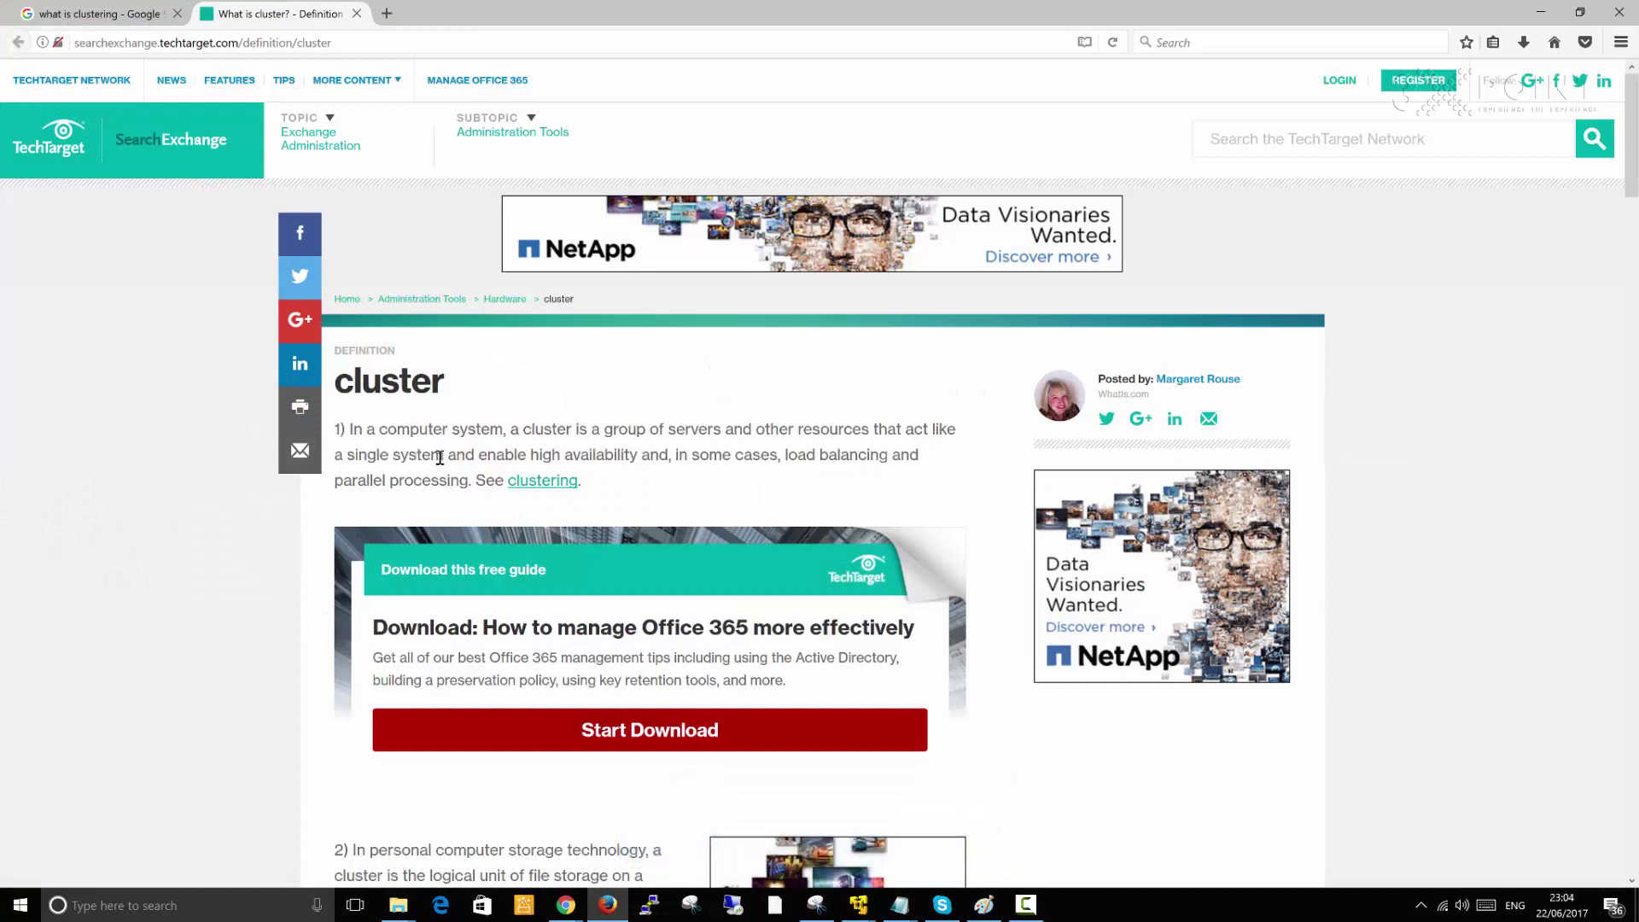
pyautogui.moveTo(444, 458); pyautogui.dragTo(350, 431)
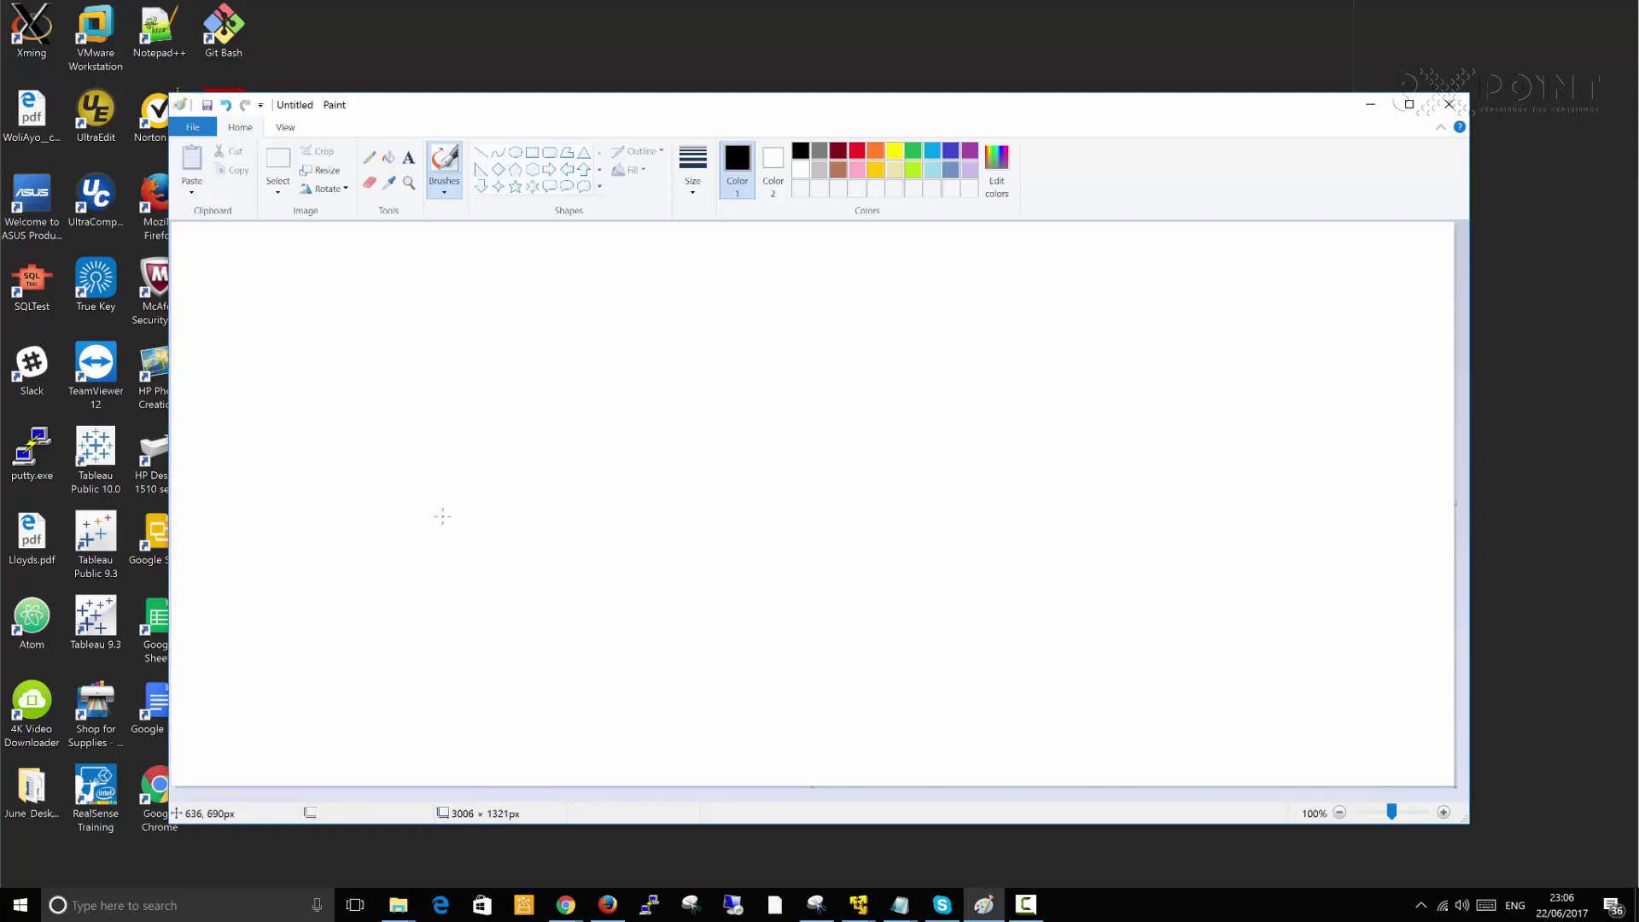
# Brush a top box and three squares beneath it, labelling the squares LA, NY and Ch.
pyautogui.moveTo(442, 514)
pyautogui.mouseDown()
pyautogui.moveTo(442, 530)
pyautogui.moveTo(490, 495)
pyautogui.moveTo(506, 537)
pyautogui.moveTo(445, 550)
pyautogui.moveTo(437, 531)
pyautogui.mouseUp()
pyautogui.moveTo(350, 651)
pyautogui.mouseDown()
pyautogui.moveTo(351, 680)
pyautogui.moveTo(398, 646)
pyautogui.moveTo(393, 683)
pyautogui.moveTo(354, 683)
pyautogui.mouseUp()
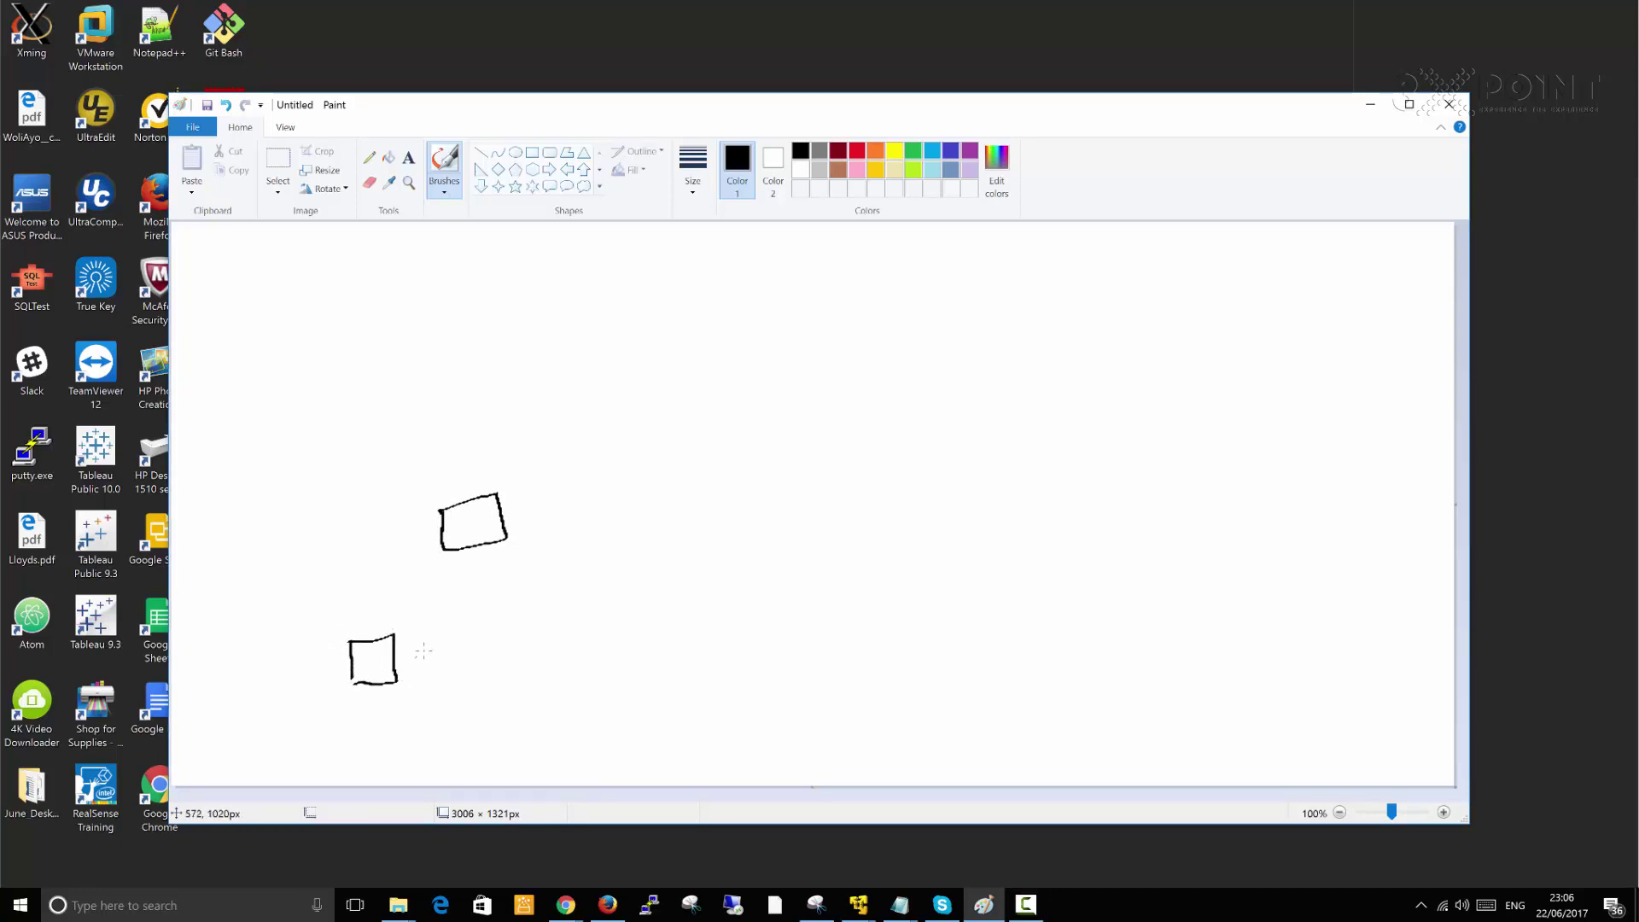
pyautogui.moveTo(441, 636)
pyautogui.mouseDown()
pyautogui.moveTo(487, 634)
pyautogui.moveTo(493, 671)
pyautogui.moveTo(450, 683)
pyautogui.mouseUp()
pyautogui.moveTo(546, 637)
pyautogui.mouseDown()
pyautogui.moveTo(547, 674)
pyautogui.moveTo(588, 639)
pyautogui.moveTo(598, 674)
pyautogui.moveTo(549, 671)
pyautogui.mouseUp()
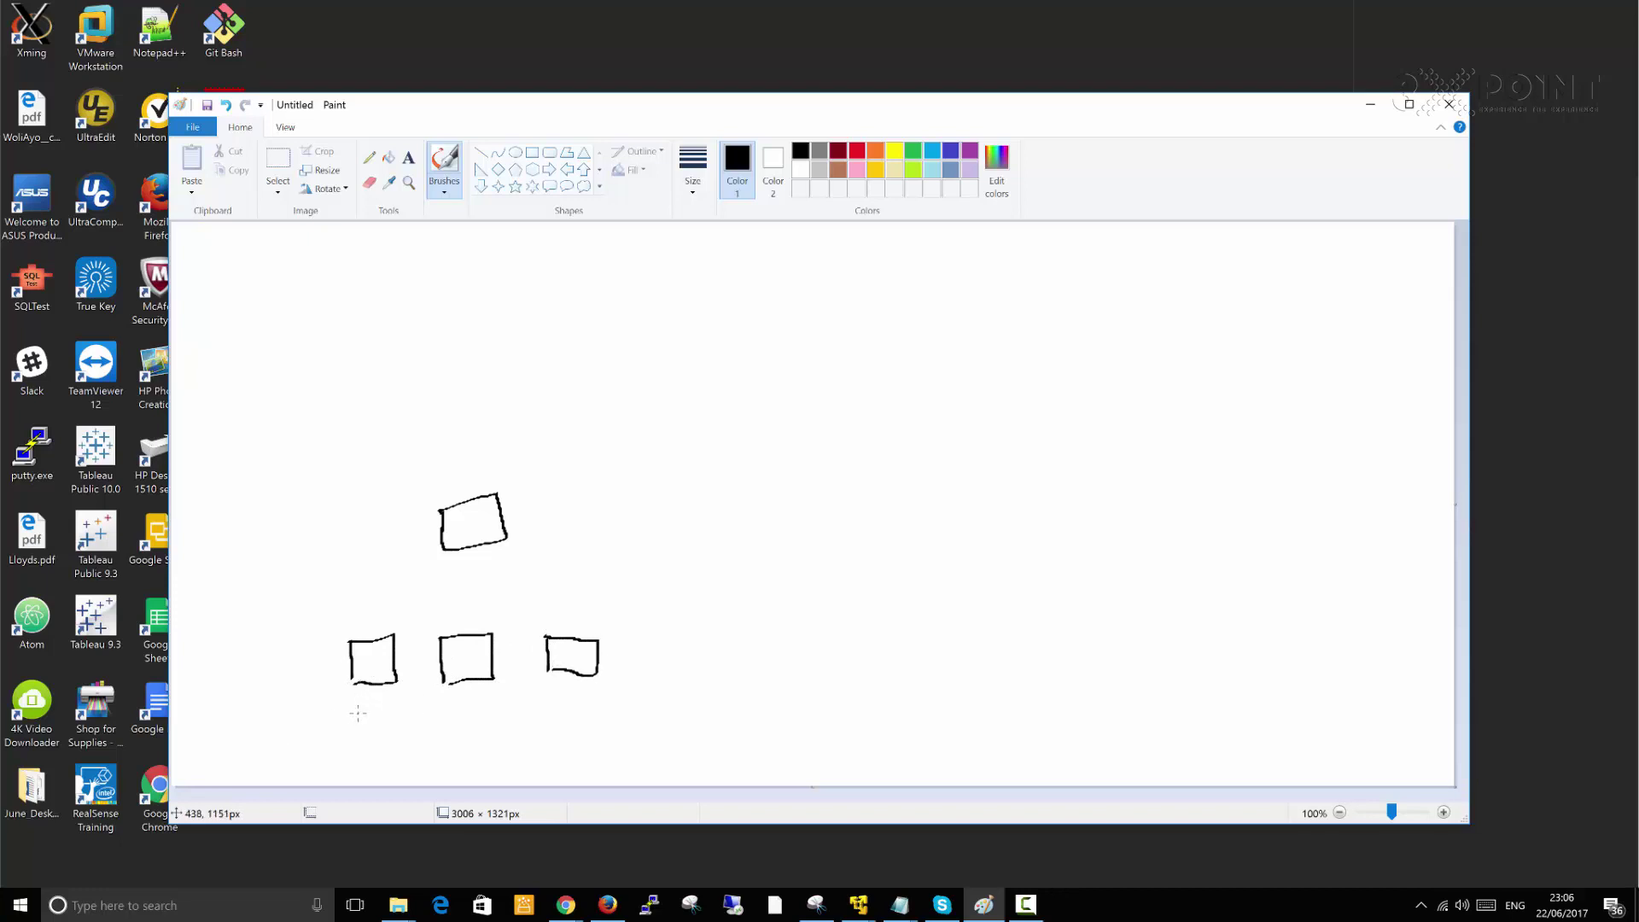
pyautogui.moveTo(358, 712)
pyautogui.mouseDown()
pyautogui.moveTo(355, 730)
pyautogui.moveTo(374, 732)
pyautogui.moveTo(383, 711)
pyautogui.moveTo(384, 742)
pyautogui.moveTo(475, 707)
pyautogui.moveTo(473, 725)
pyautogui.mouseUp()
pyautogui.moveTo(569, 706); pyautogui.dragTo(587, 717)
# Draw lines linking each of the three city boxes up to the top box.
pyautogui.moveTo(361, 640); pyautogui.dragTo(466, 555)
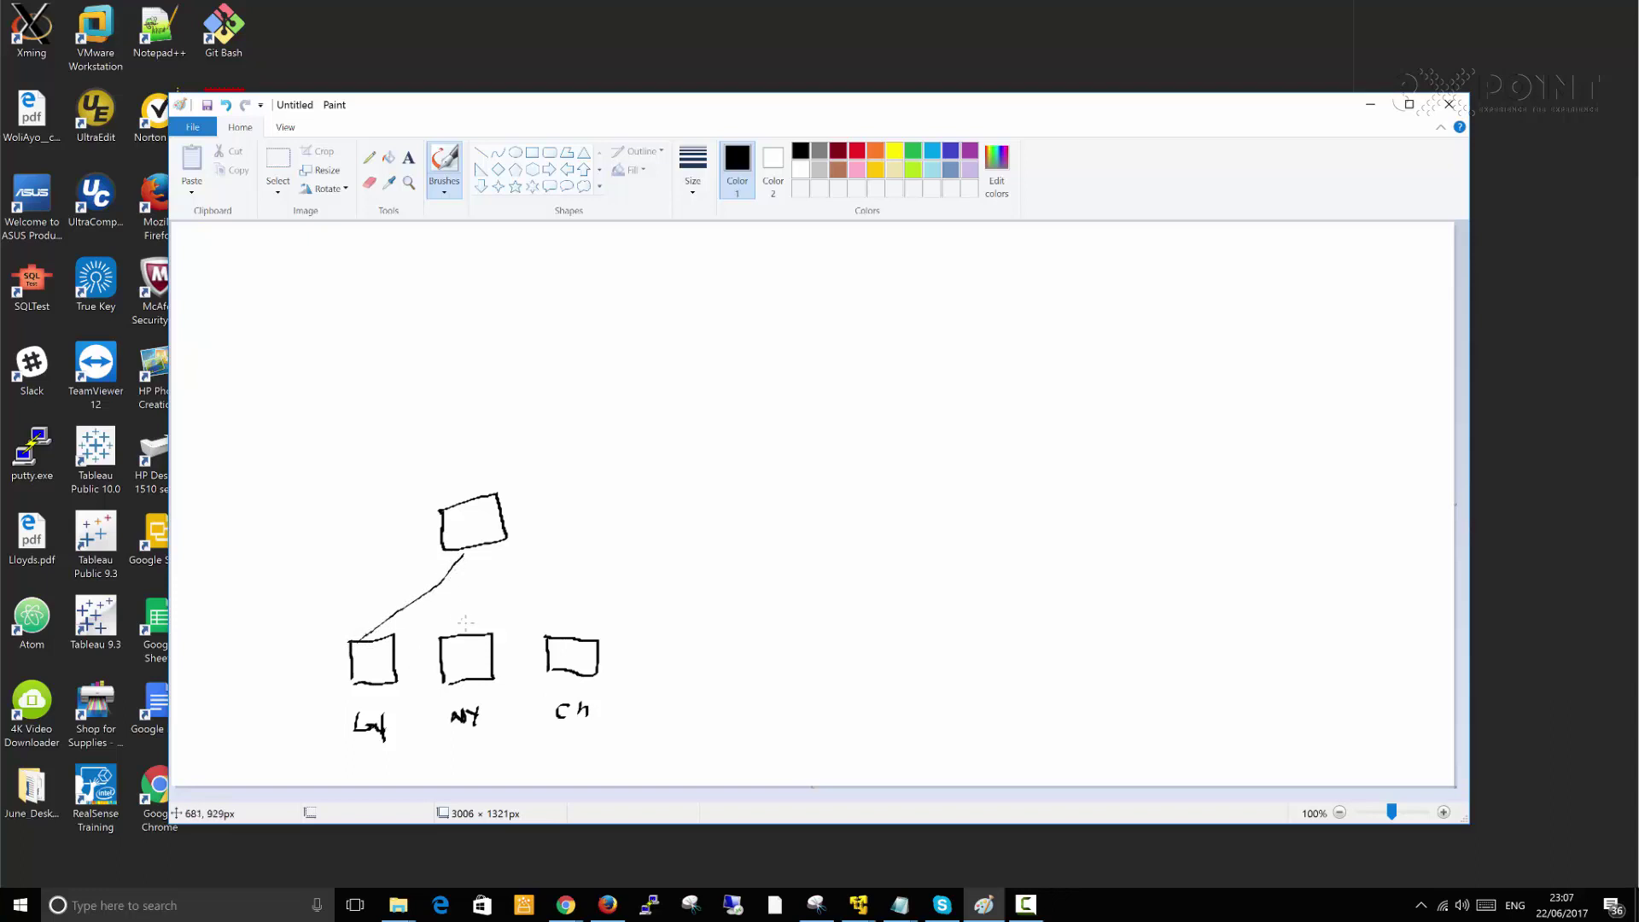
pyautogui.moveTo(468, 633); pyautogui.dragTo(472, 552)
pyautogui.moveTo(563, 638)
pyautogui.mouseDown()
pyautogui.moveTo(452, 517)
pyautogui.moveTo(446, 540)
pyautogui.moveTo(460, 522)
pyautogui.mouseUp()
# Write fb inside the top box and App beside it.
pyautogui.moveTo(462, 514)
pyautogui.mouseDown()
pyautogui.moveTo(459, 534)
pyautogui.moveTo(395, 538)
pyautogui.mouseUp()
pyautogui.moveTo(398, 522)
pyautogui.mouseDown()
pyautogui.moveTo(401, 554)
pyautogui.moveTo(408, 533)
pyautogui.mouseUp()
pyautogui.moveTo(410, 522)
pyautogui.mouseDown()
pyautogui.moveTo(411, 553)
pyautogui.moveTo(420, 533)
pyautogui.mouseUp()
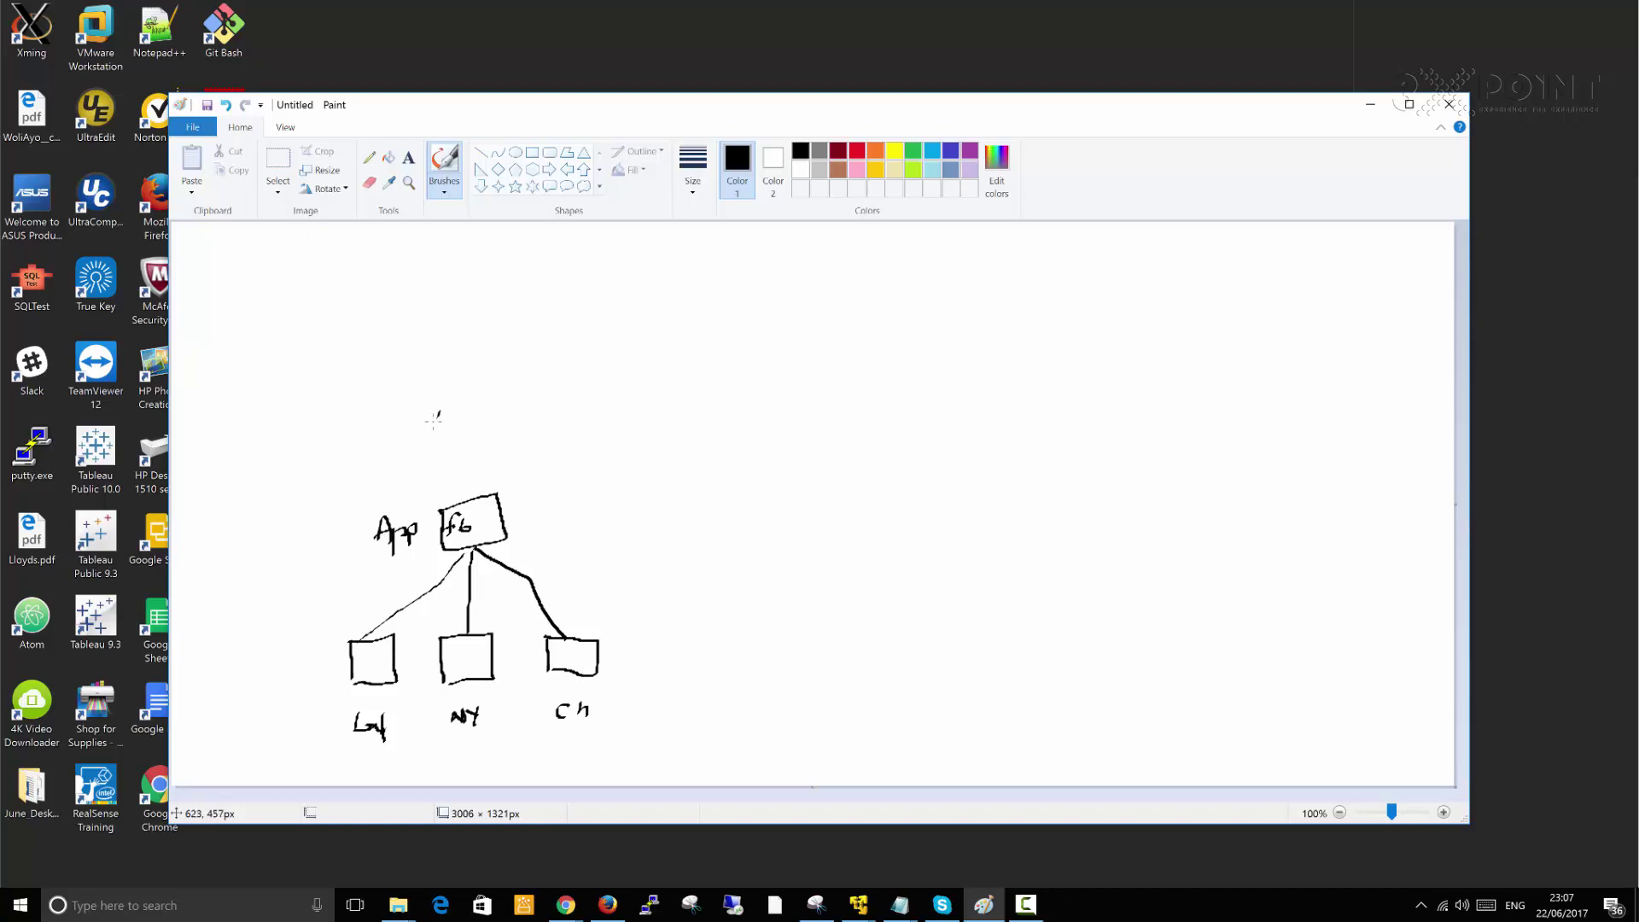
# Draw a box above App reading fb Db, with an arrow from App up to it.
pyautogui.moveTo(438, 416)
pyautogui.mouseDown()
pyautogui.moveTo(525, 403)
pyautogui.moveTo(521, 451)
pyautogui.moveTo(380, 444)
pyautogui.moveTo(415, 433)
pyautogui.mouseUp()
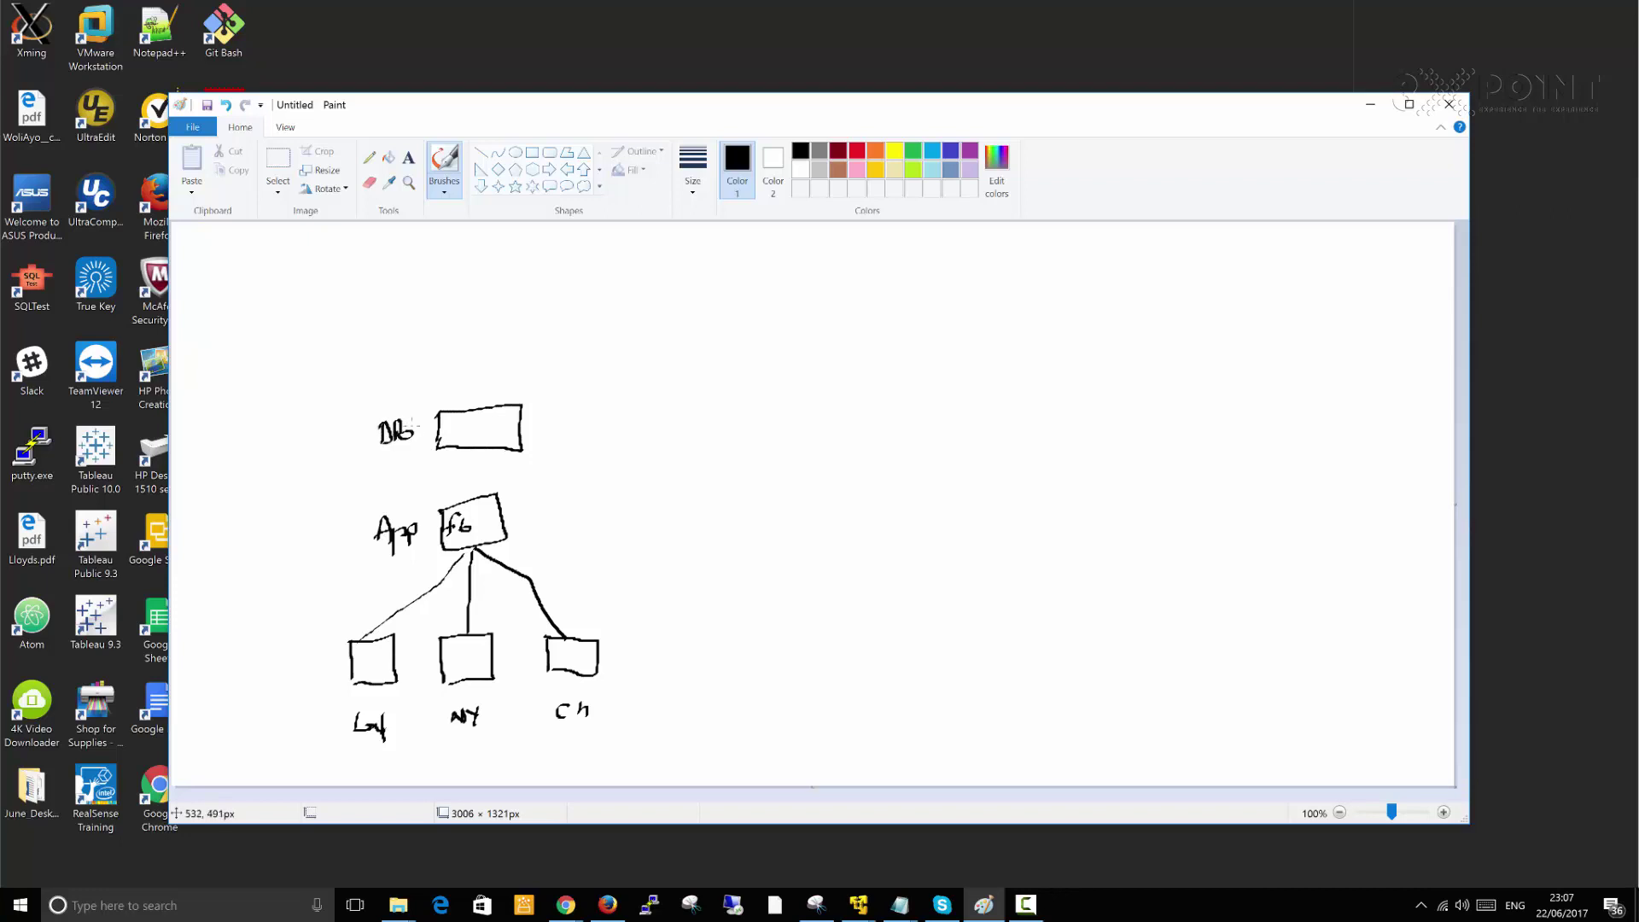
pyautogui.moveTo(466, 414); pyautogui.dragTo(453, 436)
pyautogui.moveTo(443, 427); pyautogui.dragTo(469, 428)
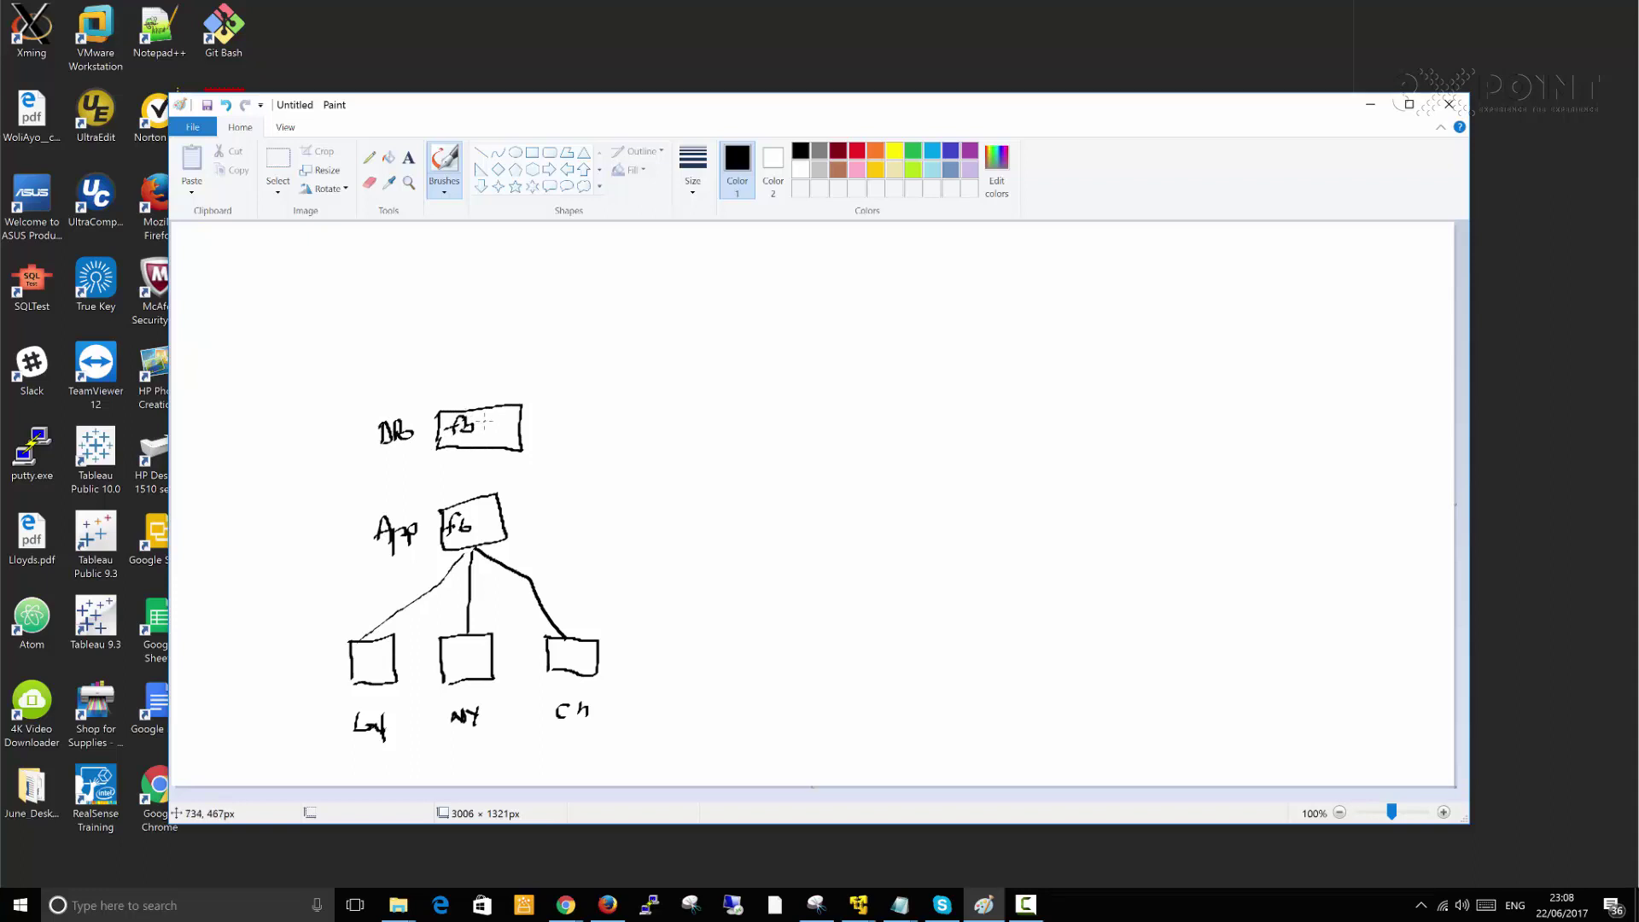
pyautogui.moveTo(484, 418); pyautogui.dragTo(497, 432)
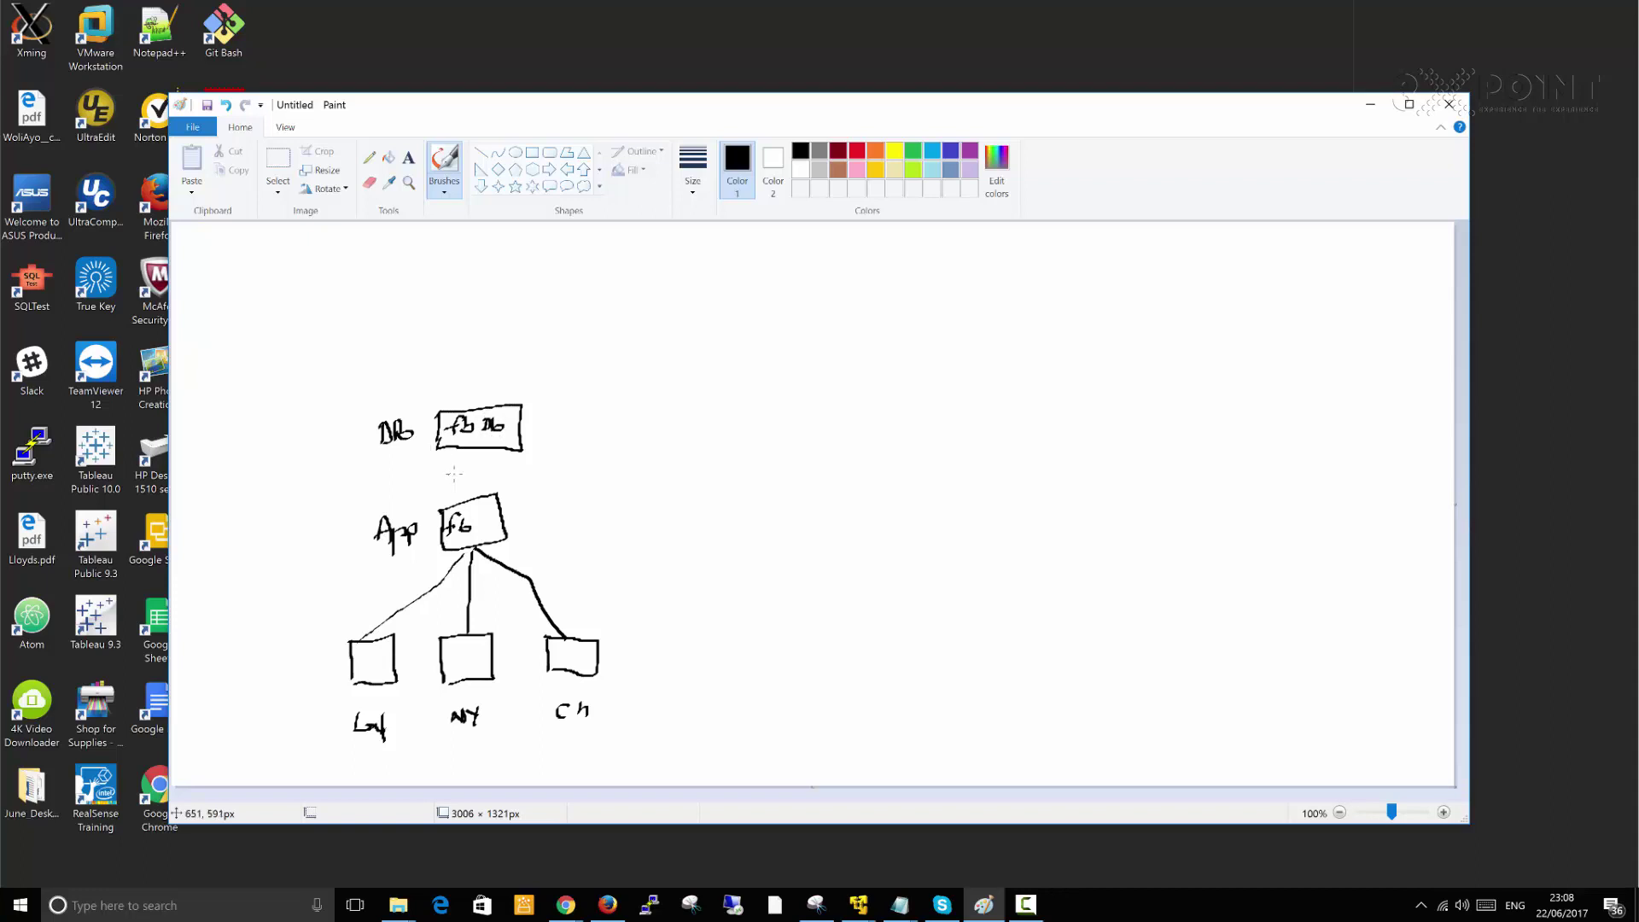
pyautogui.moveTo(470, 493)
pyautogui.mouseDown()
pyautogui.moveTo(481, 447)
pyautogui.moveTo(461, 461)
pyautogui.moveTo(479, 449)
pyautogui.moveTo(486, 465)
pyautogui.mouseUp()
# Draw a wide box above the DB box and write SAN inside it.
pyautogui.moveTo(445, 322)
pyautogui.mouseDown()
pyautogui.moveTo(442, 358)
pyautogui.moveTo(561, 321)
pyautogui.moveTo(574, 353)
pyautogui.moveTo(435, 351)
pyautogui.mouseUp()
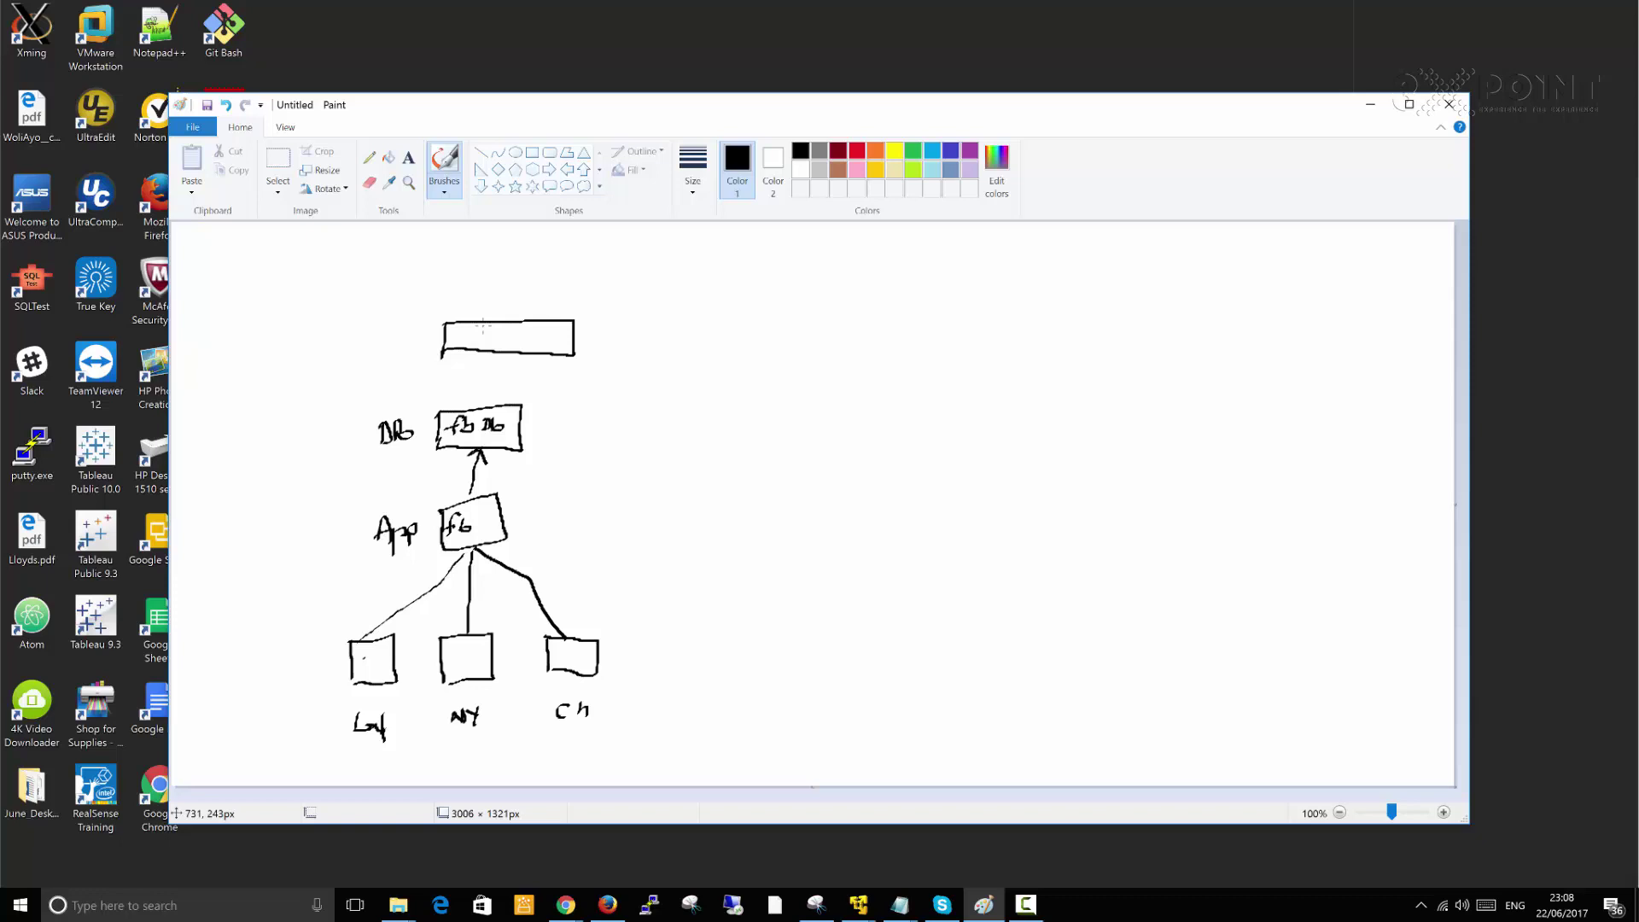
pyautogui.moveTo(482, 326)
pyautogui.mouseDown()
pyautogui.moveTo(470, 340)
pyautogui.moveTo(514, 345)
pyautogui.moveTo(518, 325)
pyautogui.mouseUp()
# Add an arrow from DB up to SAN, then a box right of App reading fbdb:1433.
pyautogui.moveTo(487, 405)
pyautogui.mouseDown()
pyautogui.moveTo(502, 353)
pyautogui.moveTo(495, 370)
pyautogui.moveTo(513, 371)
pyautogui.mouseUp()
pyautogui.moveTo(627, 503)
pyautogui.mouseDown()
pyautogui.moveTo(629, 539)
pyautogui.moveTo(646, 507)
pyautogui.moveTo(838, 531)
pyautogui.moveTo(826, 591)
pyautogui.moveTo(628, 536)
pyautogui.mouseUp()
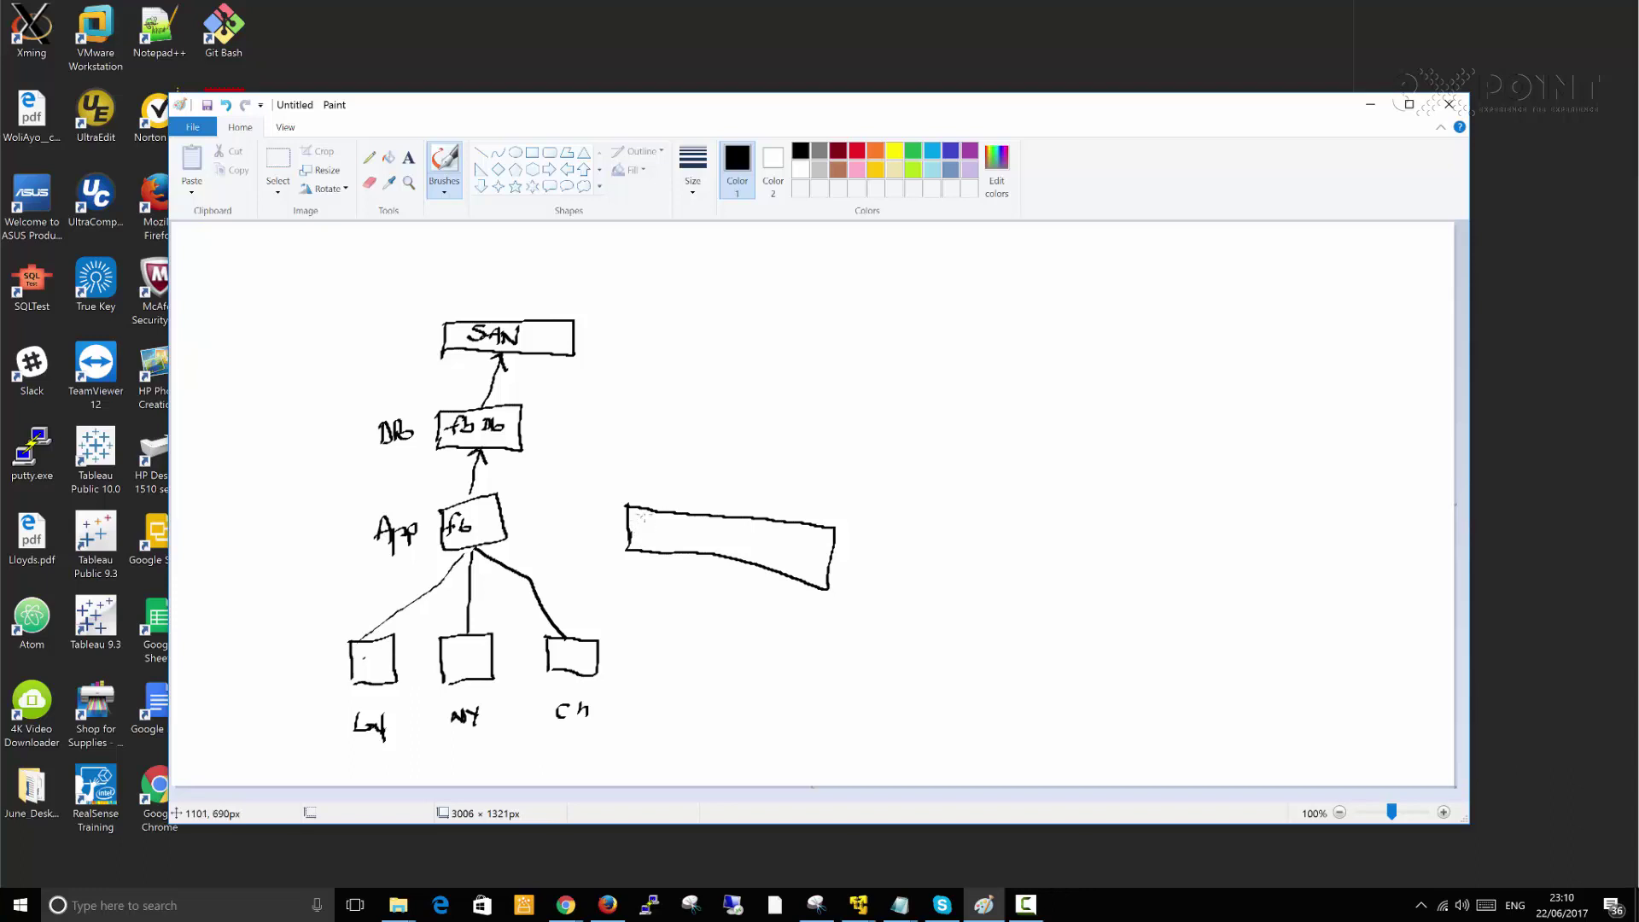
pyautogui.moveTo(659, 518)
pyautogui.mouseDown()
pyautogui.moveTo(639, 545)
pyautogui.moveTo(702, 531)
pyautogui.mouseUp()
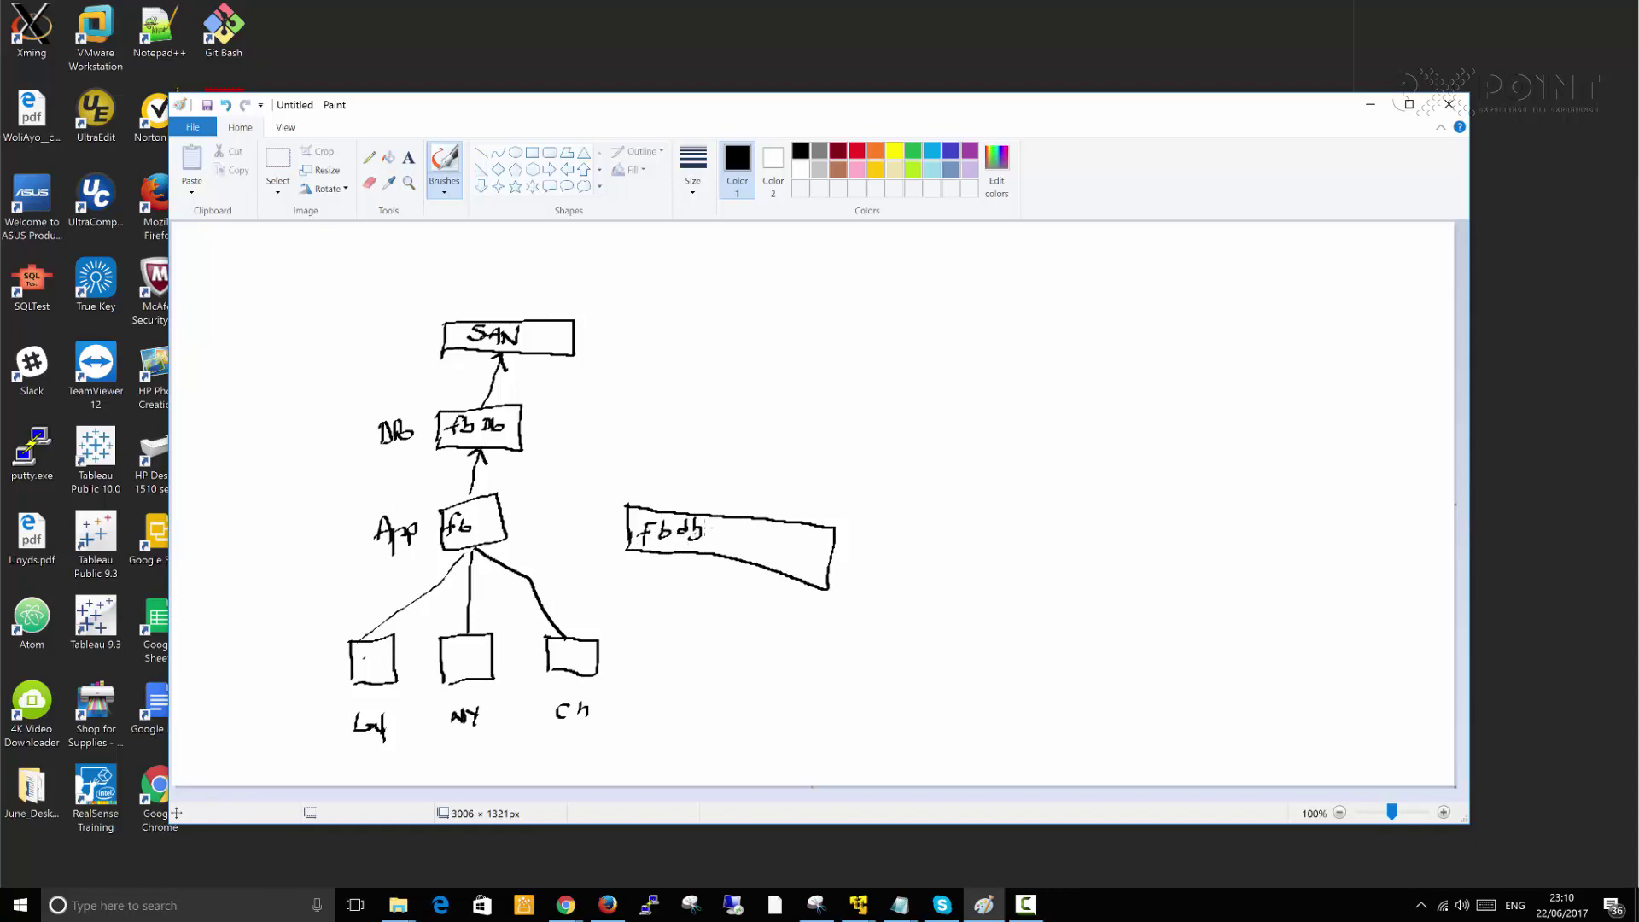
pyautogui.click(711, 528)
pyautogui.moveTo(712, 534)
pyautogui.mouseDown()
pyautogui.moveTo(758, 536)
pyautogui.moveTo(749, 551)
pyautogui.moveTo(773, 536)
pyautogui.moveTo(762, 554)
pyautogui.mouseUp()
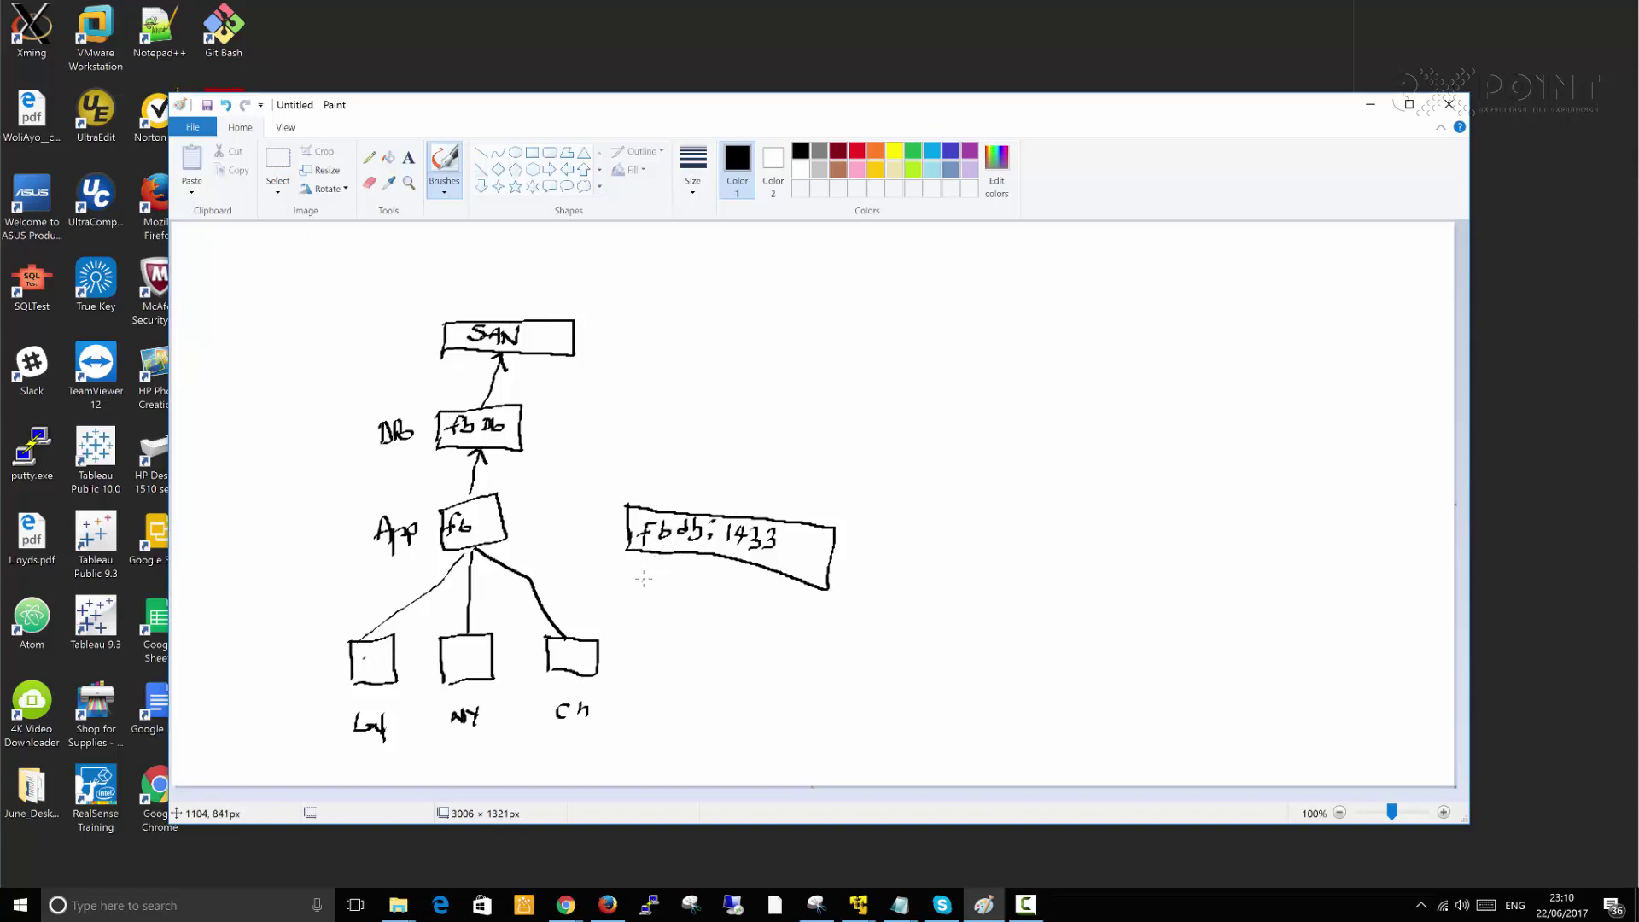
# Handwrite the address 10.10.10.2:1433 beneath the fbdb:1433 box.
pyautogui.moveTo(644, 578)
pyautogui.mouseDown()
pyautogui.moveTo(644, 599)
pyautogui.moveTo(668, 579)
pyautogui.moveTo(696, 602)
pyautogui.mouseUp()
pyautogui.moveTo(715, 583); pyautogui.dragTo(744, 611)
pyautogui.click(732, 596)
pyautogui.moveTo(762, 599); pyautogui.dragTo(808, 616)
pyautogui.click(779, 611)
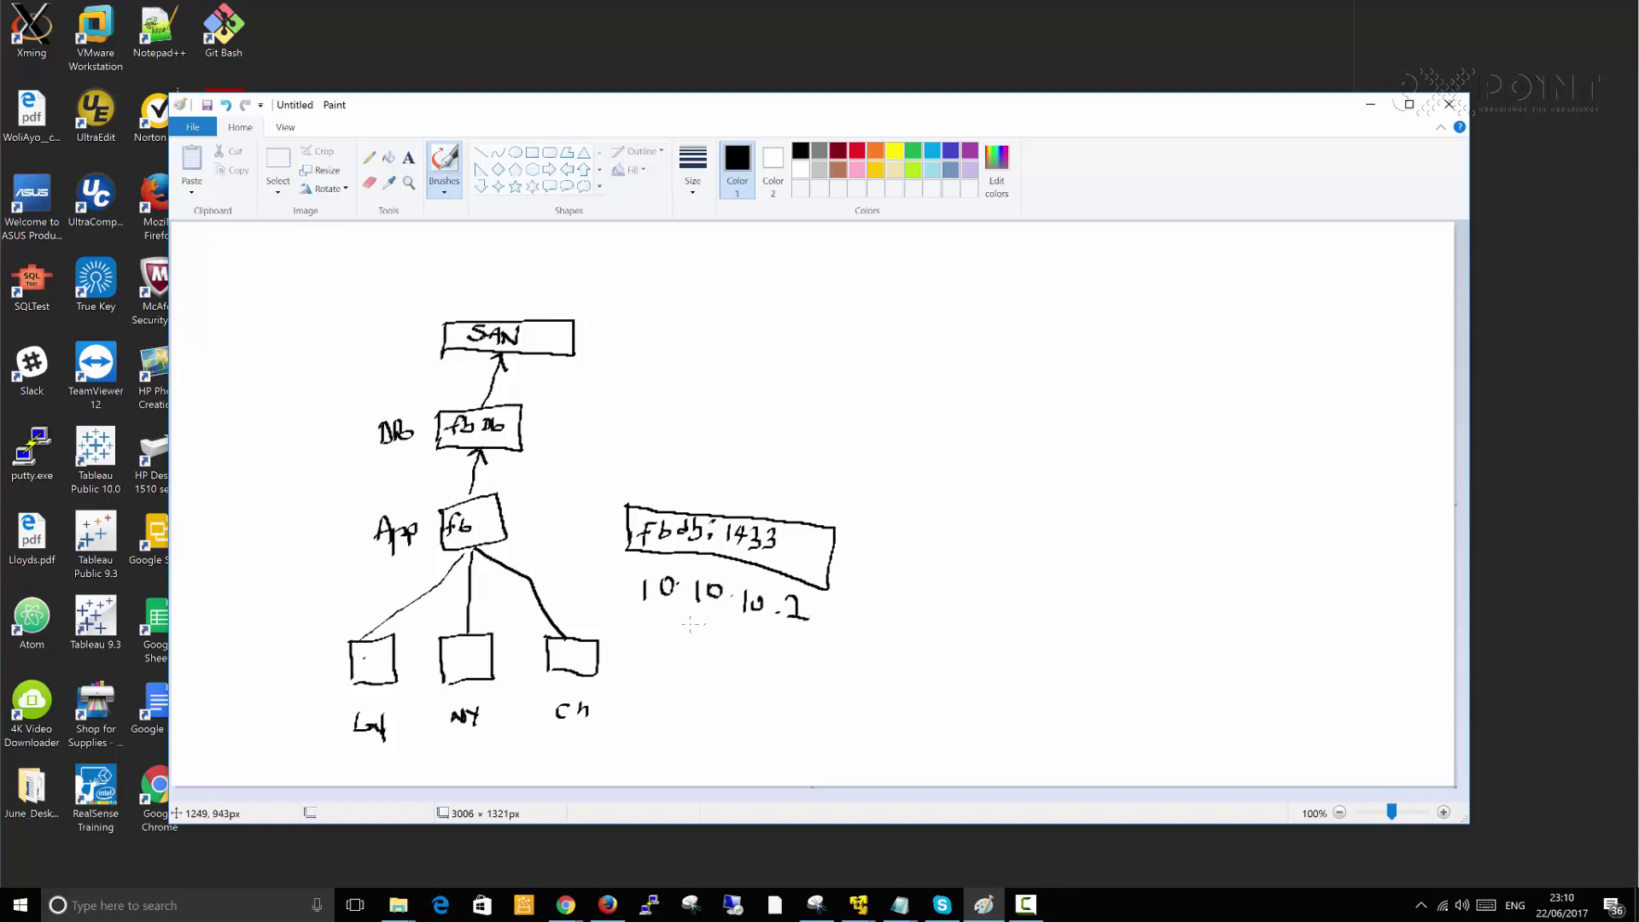
pyautogui.click(832, 604)
pyautogui.click(826, 624)
pyautogui.moveTo(850, 607); pyautogui.dragTo(866, 626)
pyautogui.moveTo(872, 610); pyautogui.dragTo(887, 630)
# Touch up the address dots and overwrite the final 2 with a 7, giving 10.10.10.7:1433.
pyautogui.moveTo(795, 606); pyautogui.dragTo(795, 613)
pyautogui.moveTo(685, 588); pyautogui.dragTo(696, 587)
pyautogui.moveTo(796, 615)
pyautogui.mouseDown()
pyautogui.moveTo(797, 640)
pyautogui.moveTo(810, 613)
pyautogui.mouseUp()
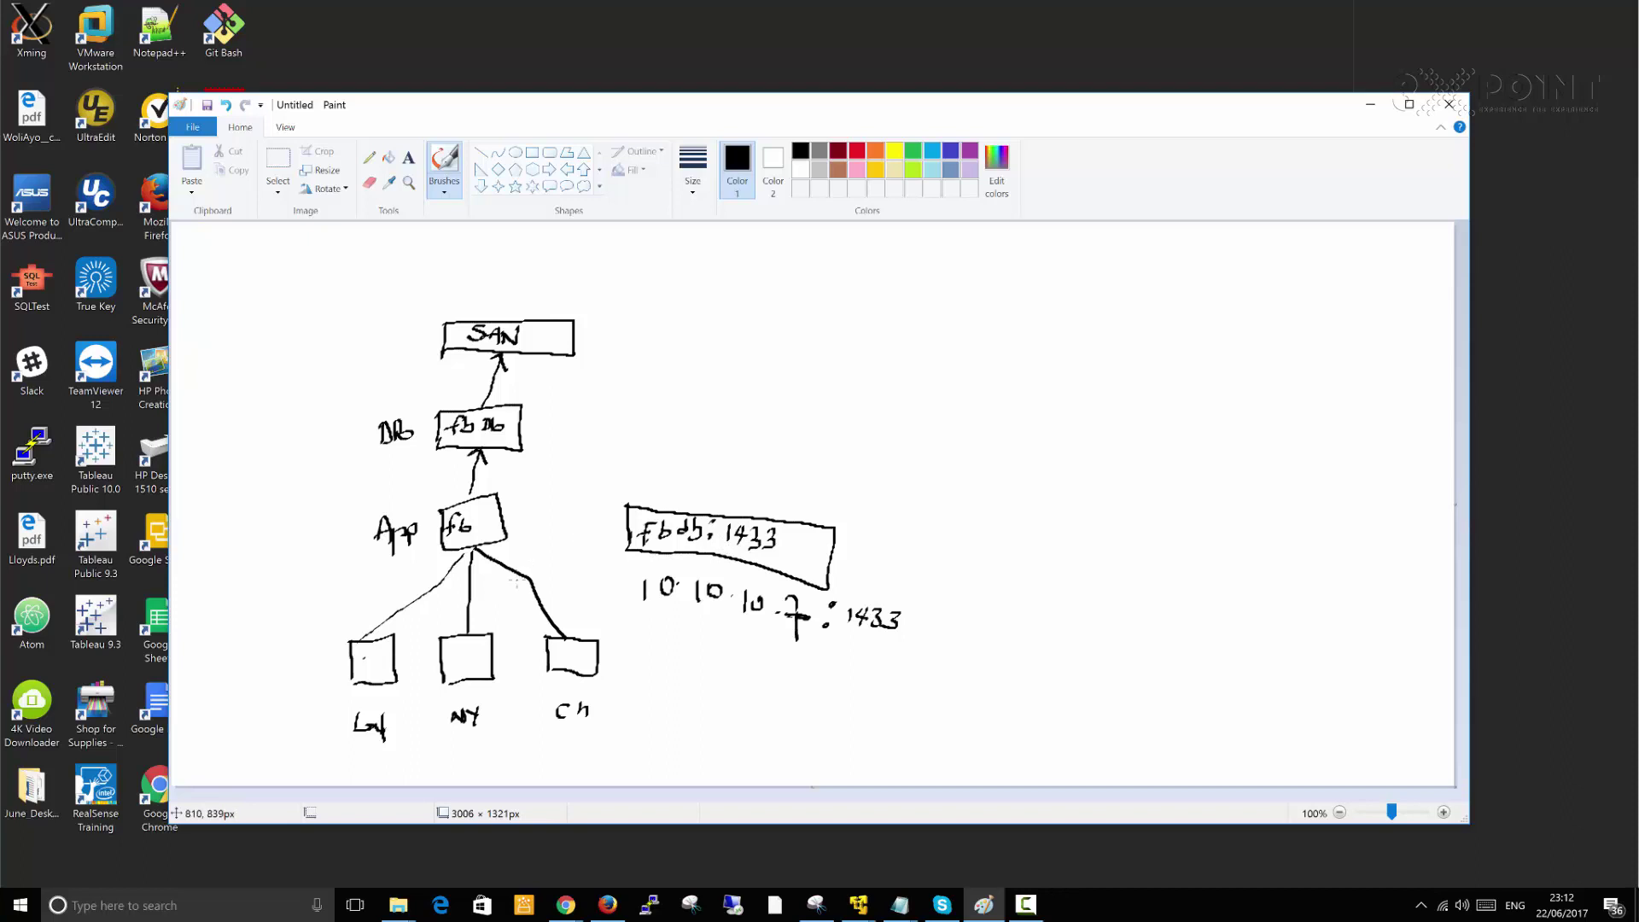
# In red, draw an X over the fb Db box and a line under the three city boxes.
pyautogui.click(858, 153)
pyautogui.moveTo(433, 407); pyautogui.dragTo(535, 467)
pyautogui.moveTo(541, 381); pyautogui.dragTo(424, 462)
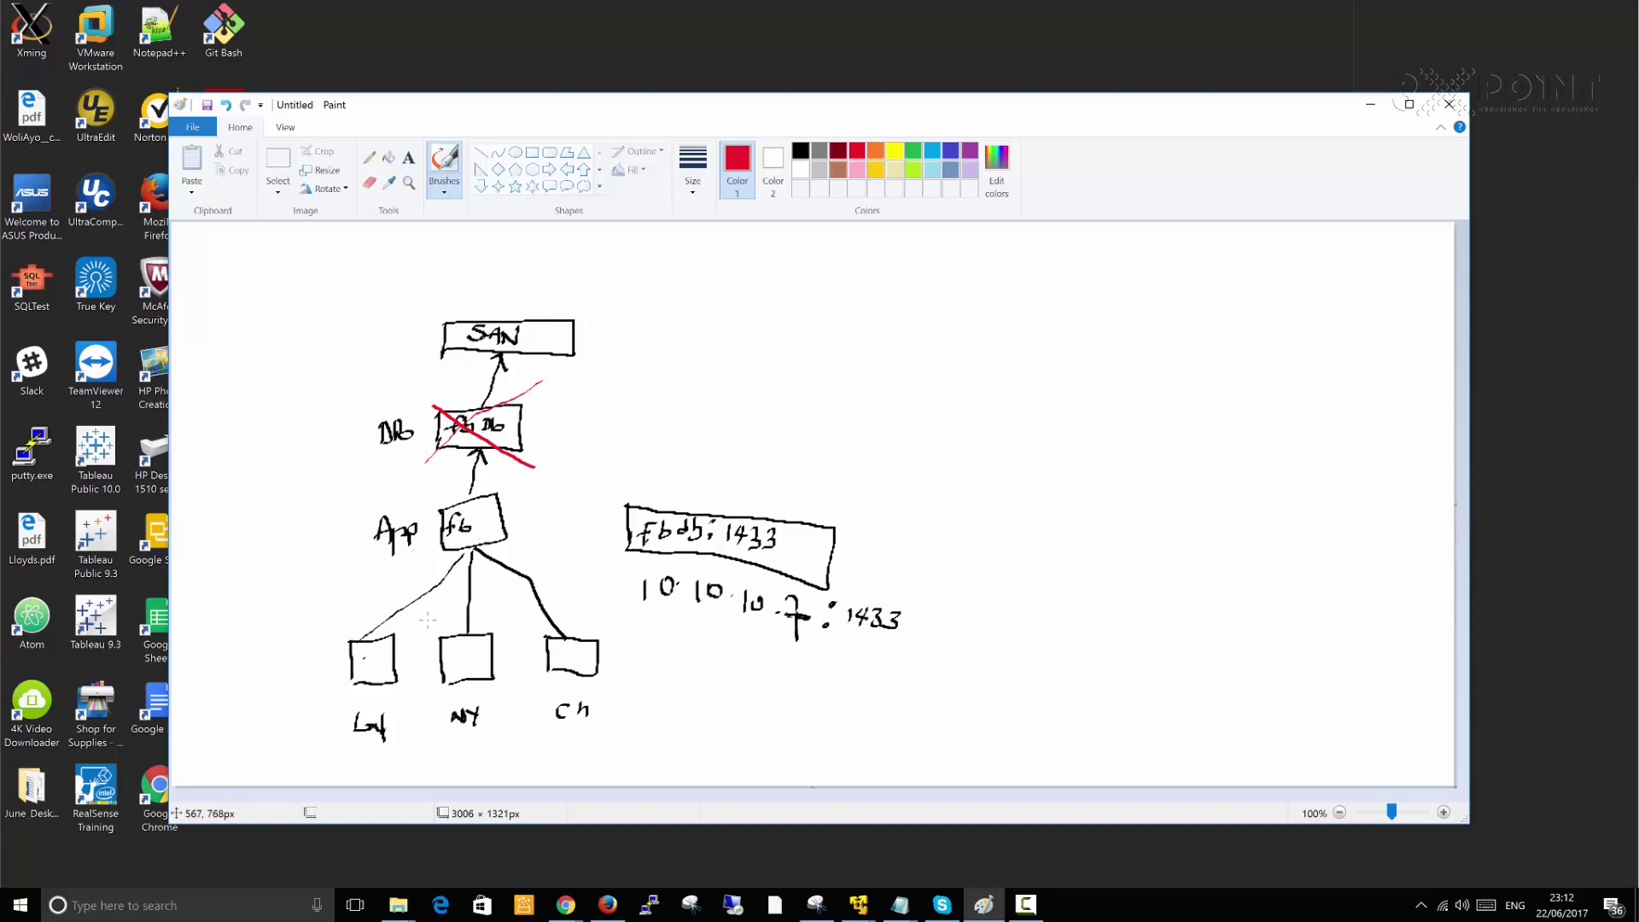
pyautogui.moveTo(313, 704); pyautogui.dragTo(619, 699)
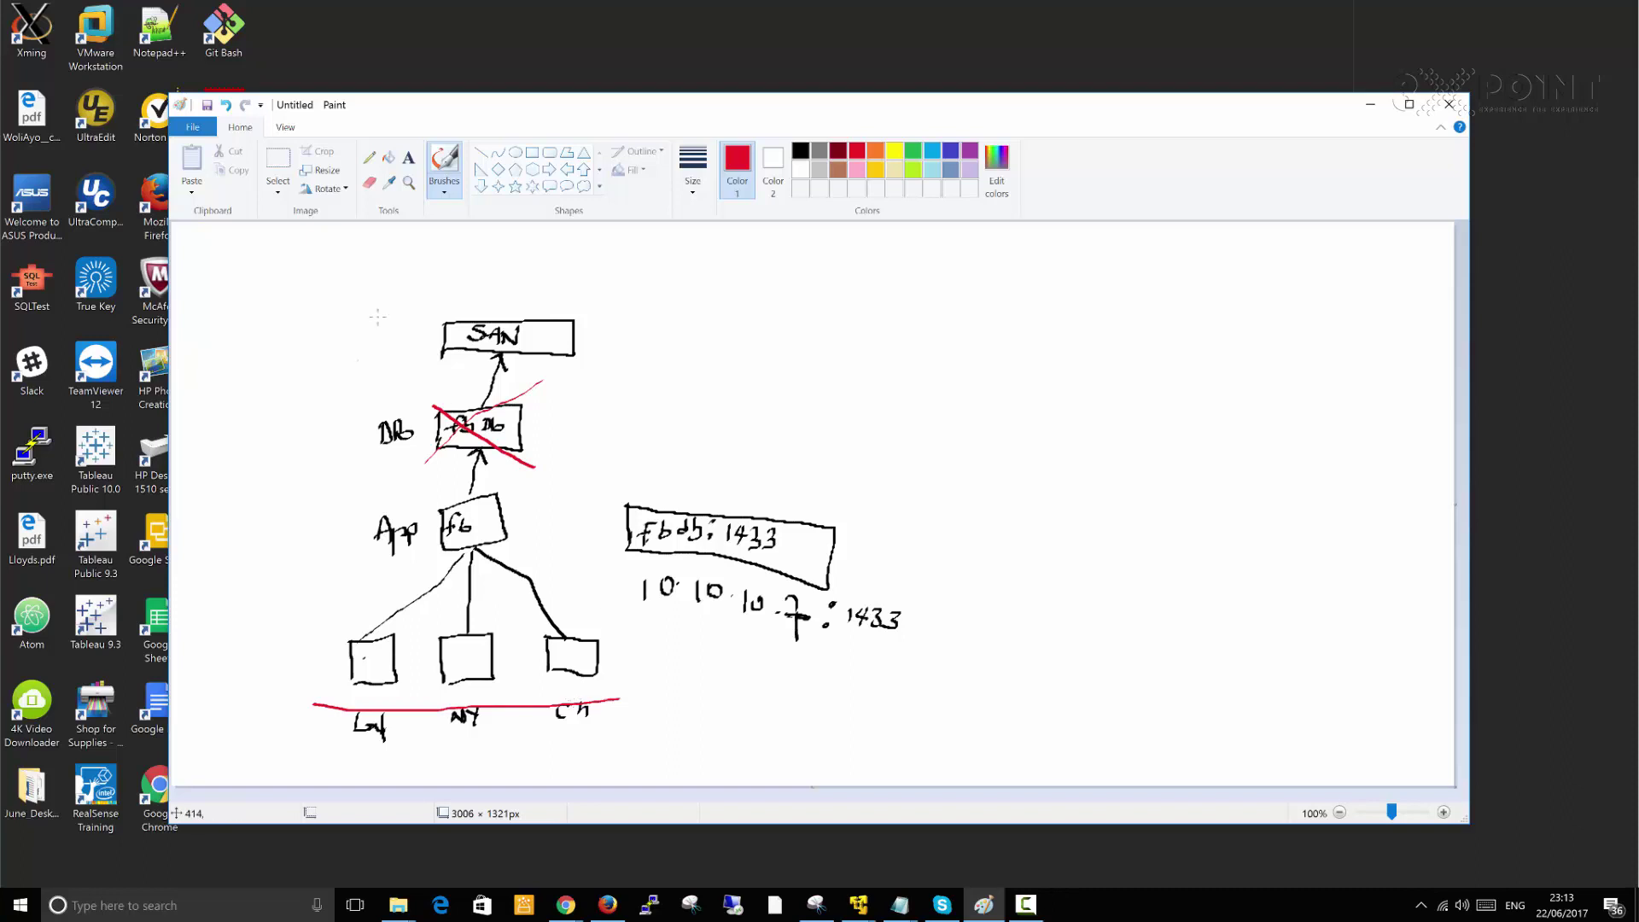
# Pick the Pencil tool and drag the Paint window's right and left edges outward.
pyautogui.click(277, 171)
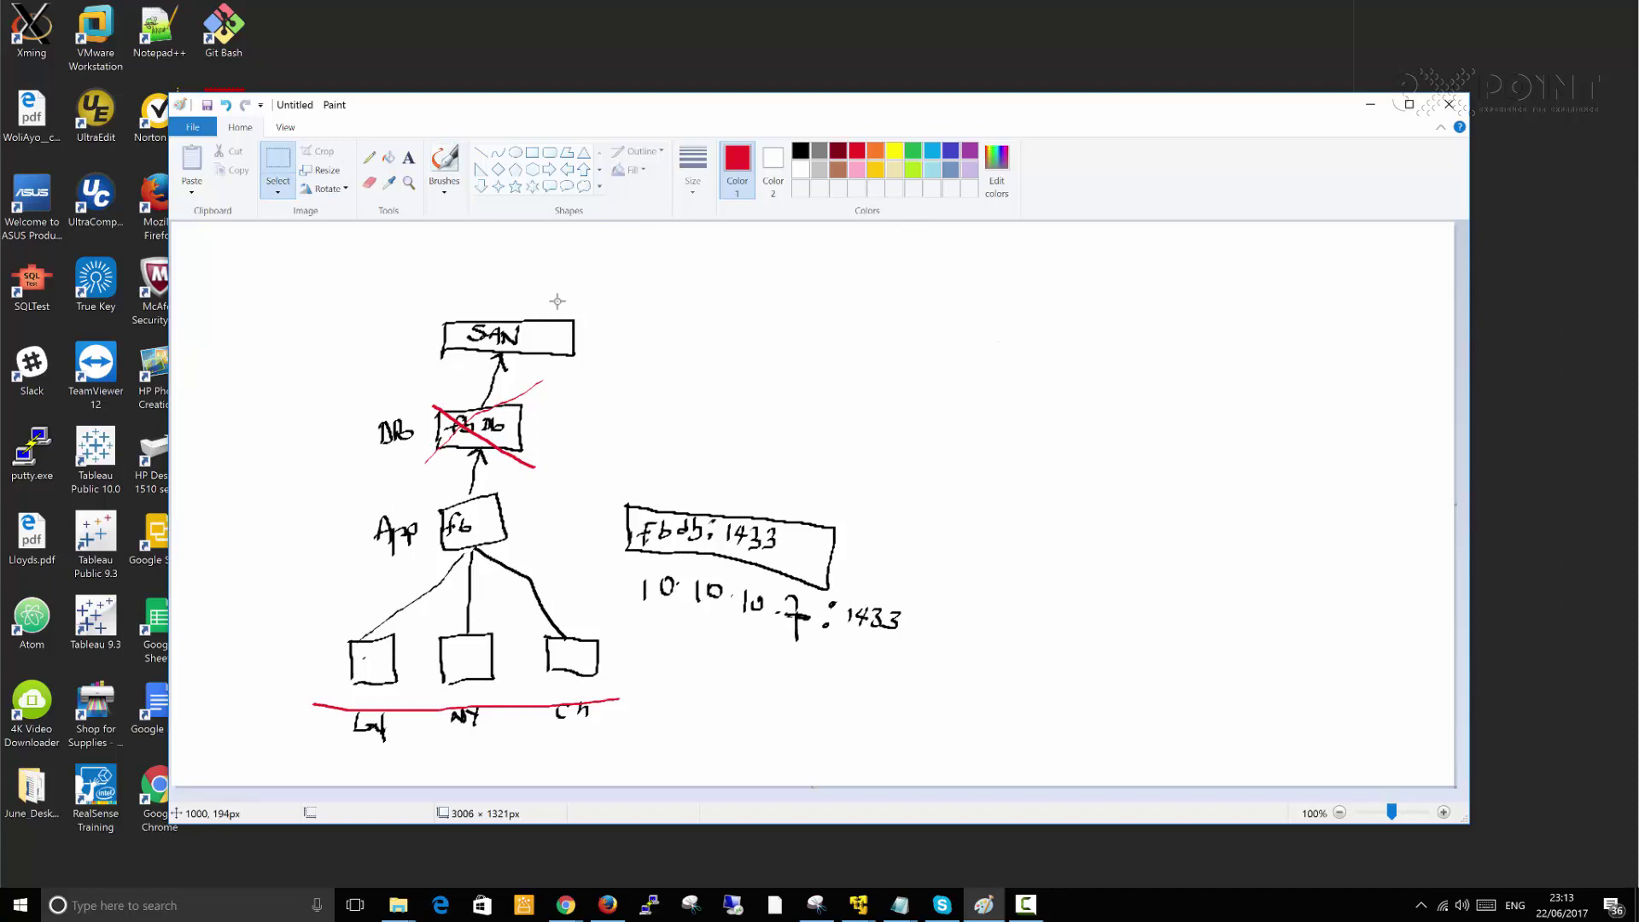
pyautogui.click(376, 162)
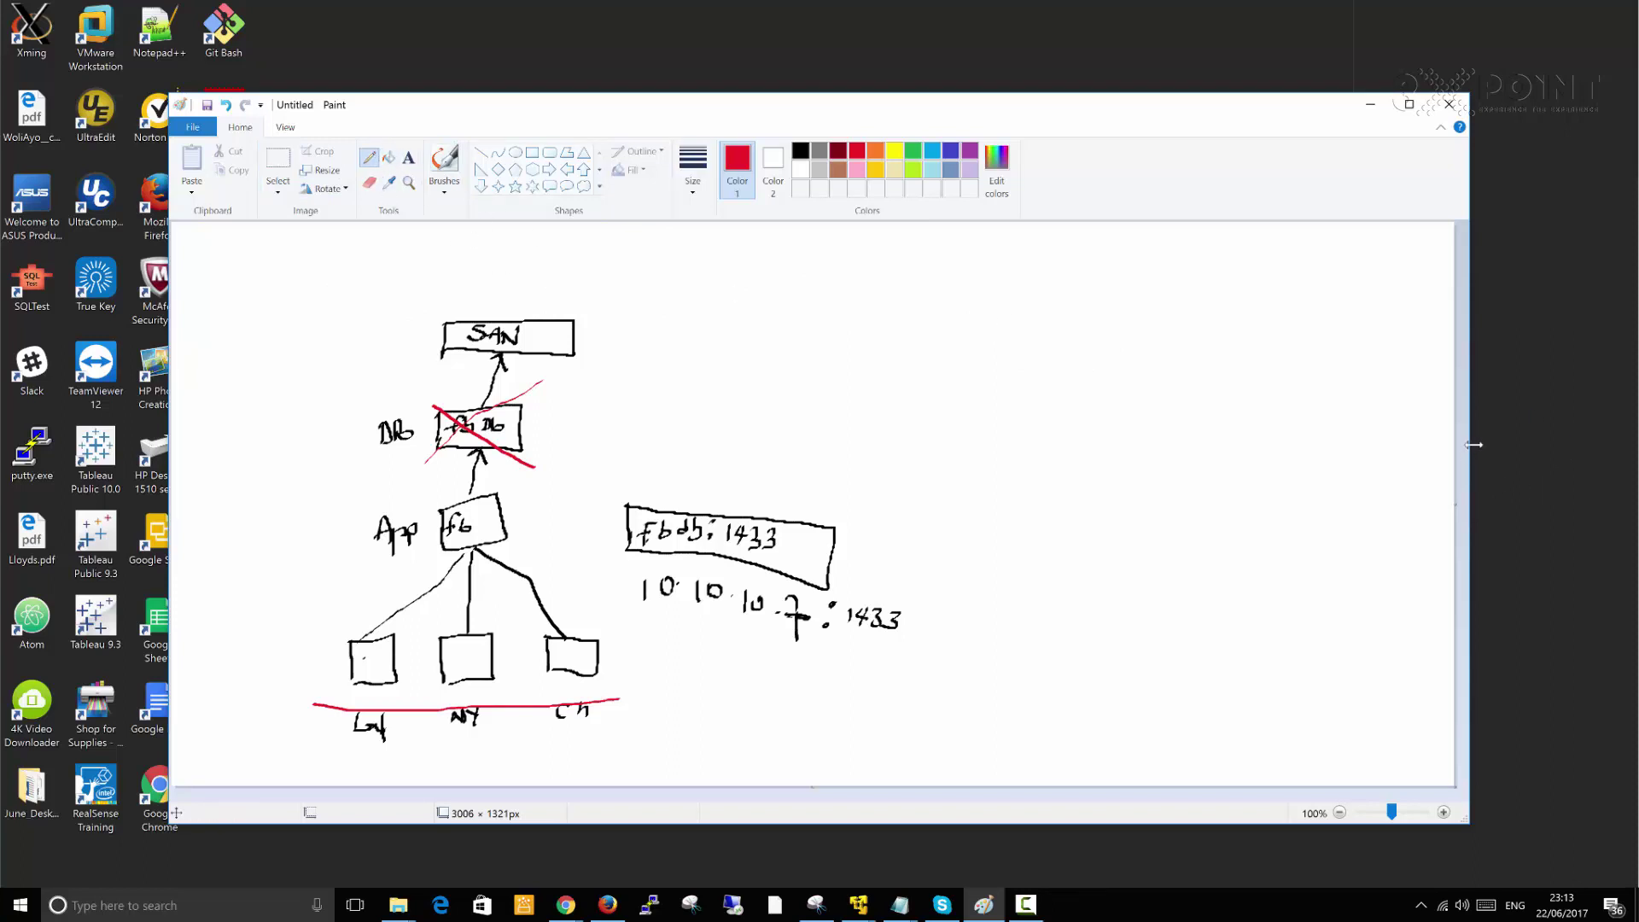
pyautogui.moveTo(1470, 452); pyautogui.dragTo(1609, 448)
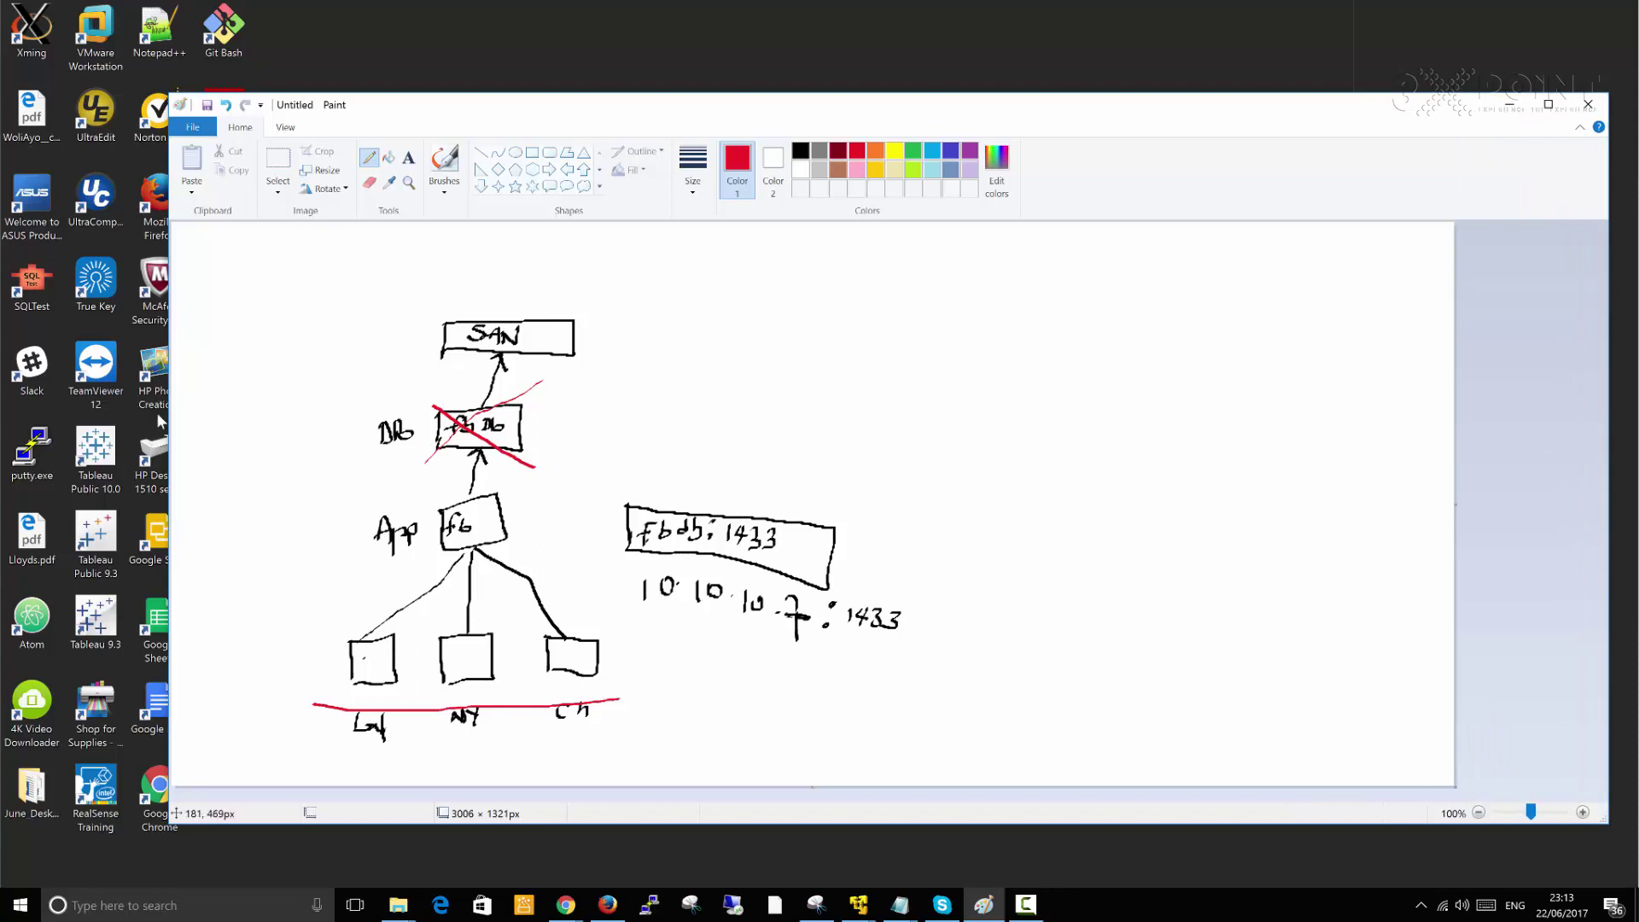
pyautogui.moveTo(168, 391); pyautogui.dragTo(12, 392)
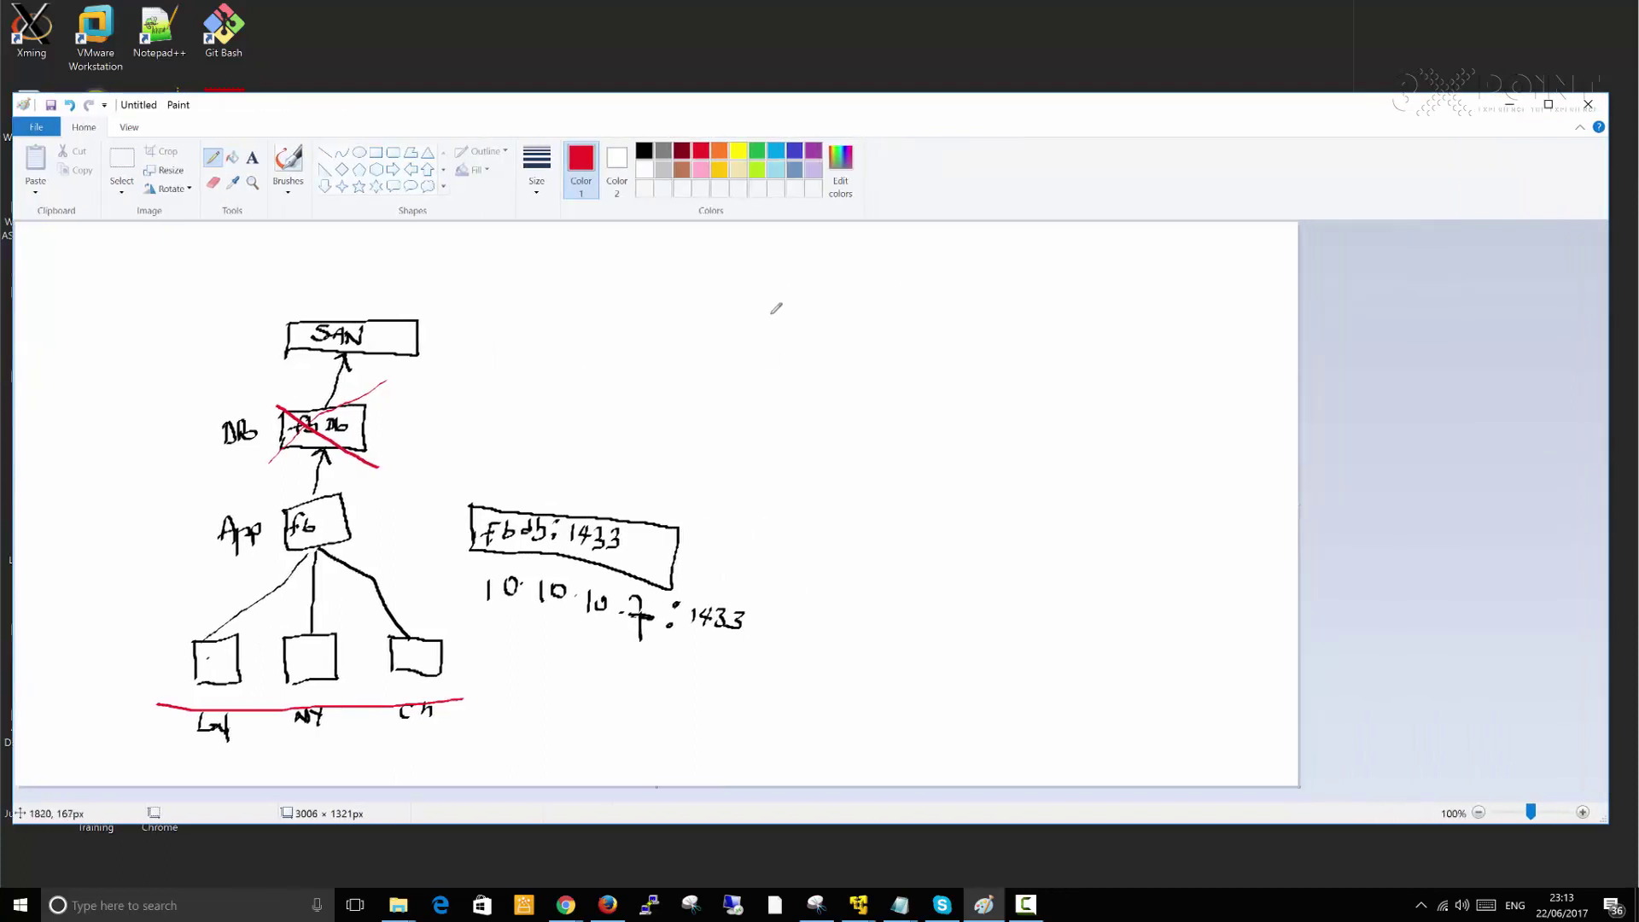
# Draw a red vertical divider right of the diagram, then start a small black brushed box on the right.
pyautogui.moveTo(754, 243); pyautogui.dragTo(762, 783)
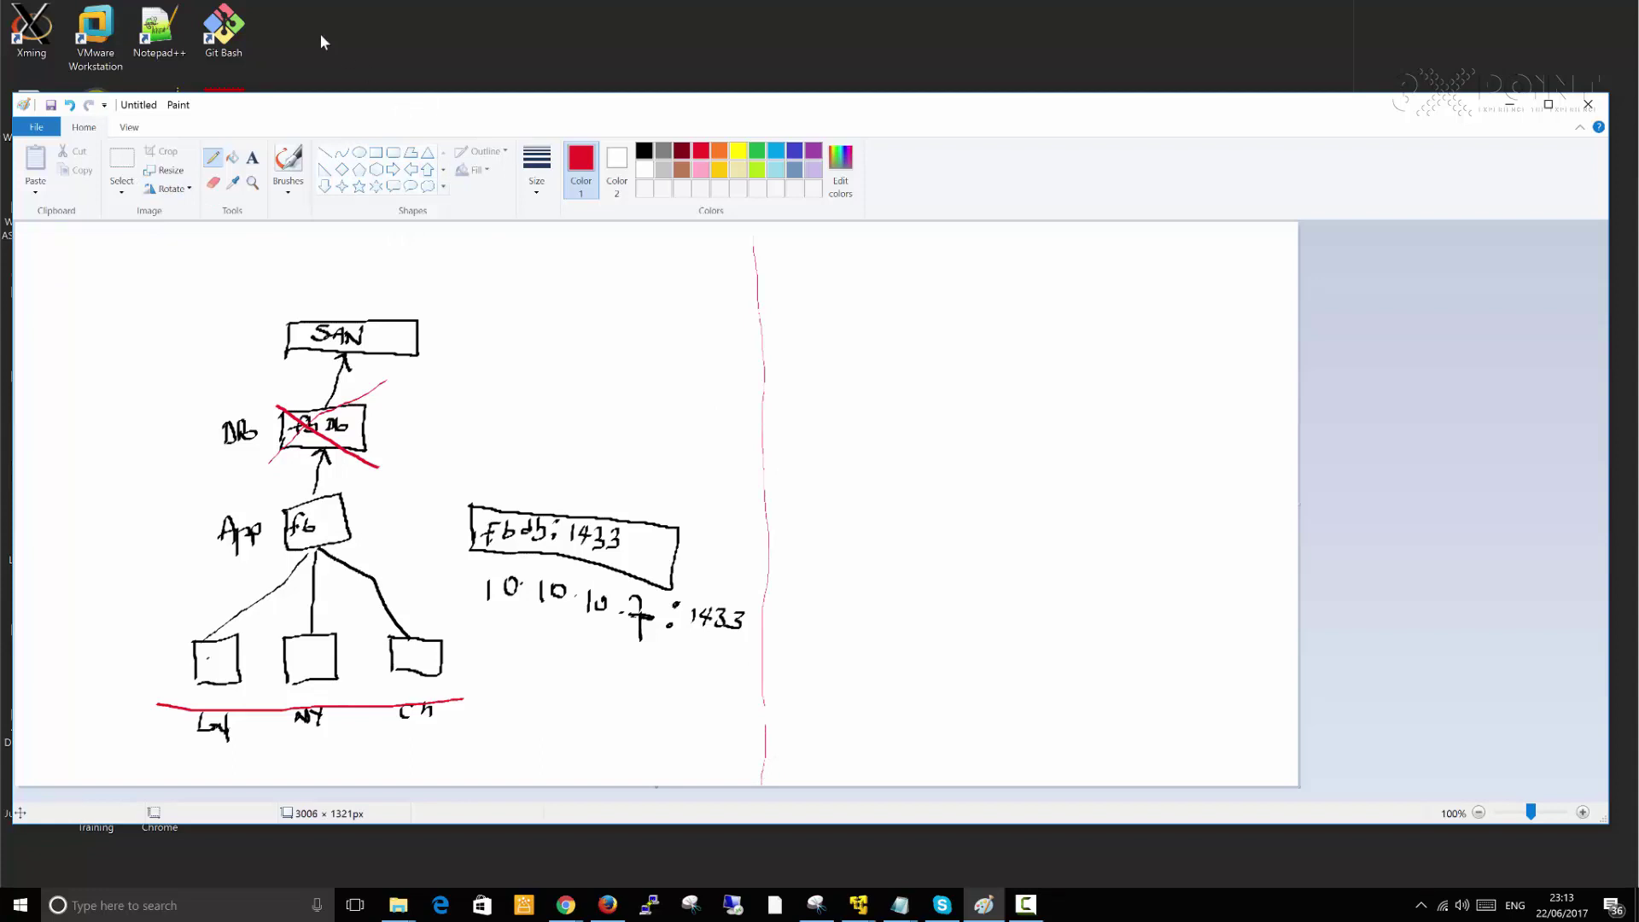
pyautogui.click(288, 188)
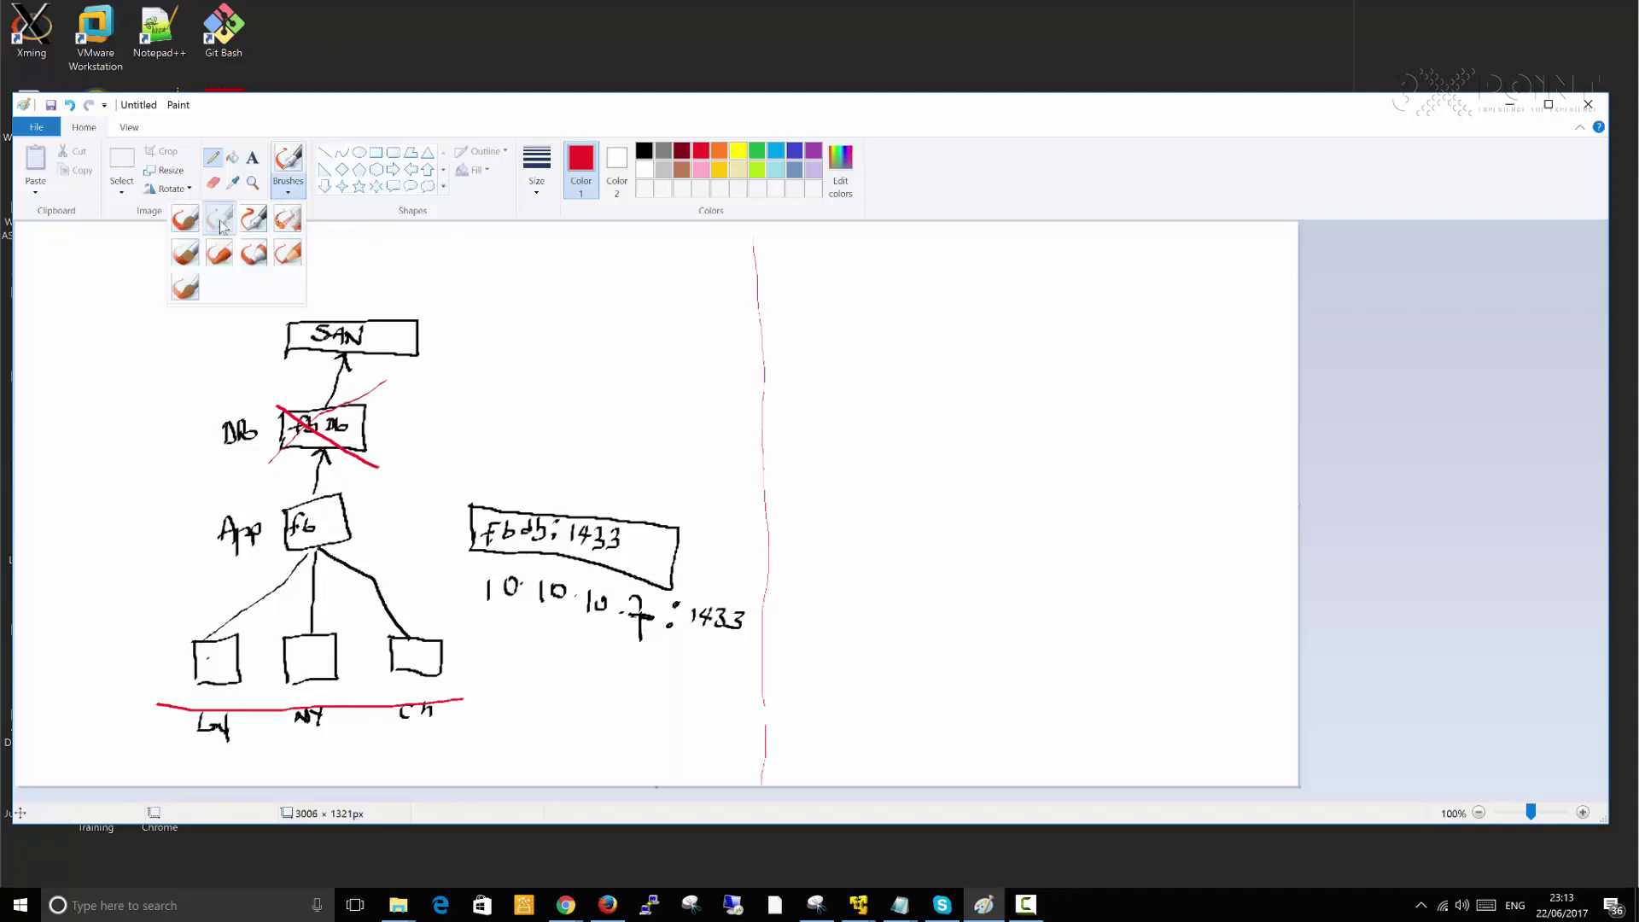
pyautogui.click(219, 222)
pyautogui.click(644, 152)
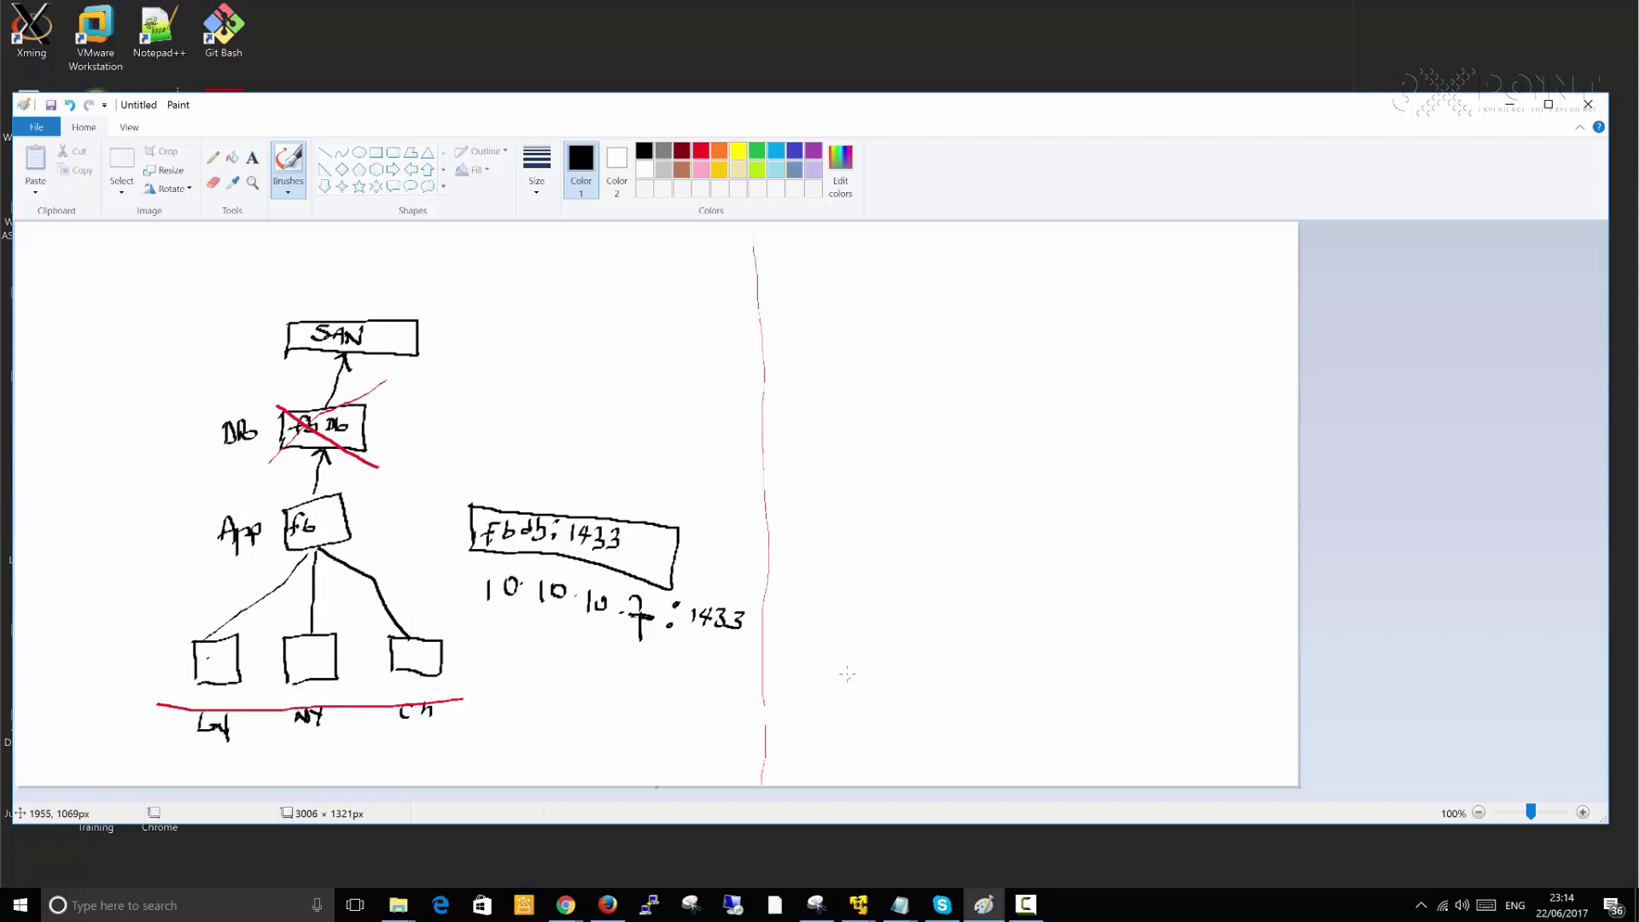
pyautogui.moveTo(837, 680)
pyautogui.mouseDown()
pyautogui.moveTo(839, 695)
pyautogui.moveTo(945, 666)
pyautogui.moveTo(909, 693)
pyautogui.moveTo(985, 658)
pyautogui.moveTo(1022, 695)
pyautogui.moveTo(990, 668)
pyautogui.mouseUp()
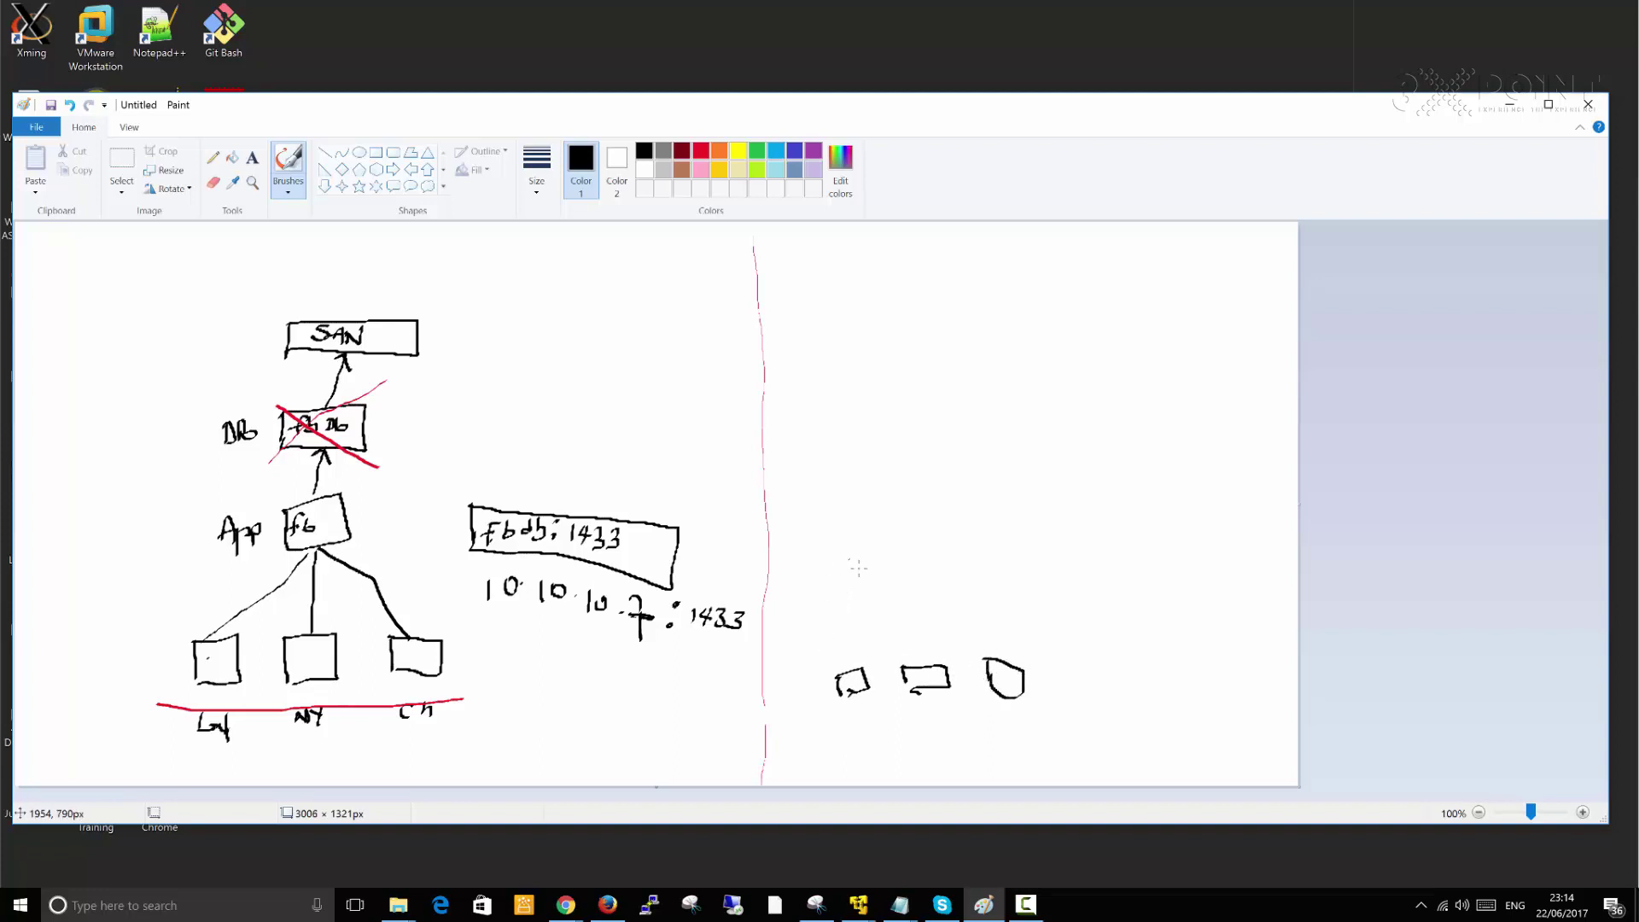
# Write the App label, link it by lines to the three client boxes, and write fb inside.
pyautogui.moveTo(824, 589)
pyautogui.mouseDown()
pyautogui.moveTo(827, 572)
pyautogui.moveTo(843, 600)
pyautogui.mouseUp()
pyautogui.moveTo(843, 572)
pyautogui.mouseDown()
pyautogui.moveTo(864, 602)
pyautogui.moveTo(866, 581)
pyautogui.moveTo(857, 608)
pyautogui.moveTo(966, 579)
pyautogui.moveTo(889, 599)
pyautogui.mouseUp()
pyautogui.moveTo(852, 660)
pyautogui.mouseDown()
pyautogui.moveTo(906, 602)
pyautogui.moveTo(928, 664)
pyautogui.mouseUp()
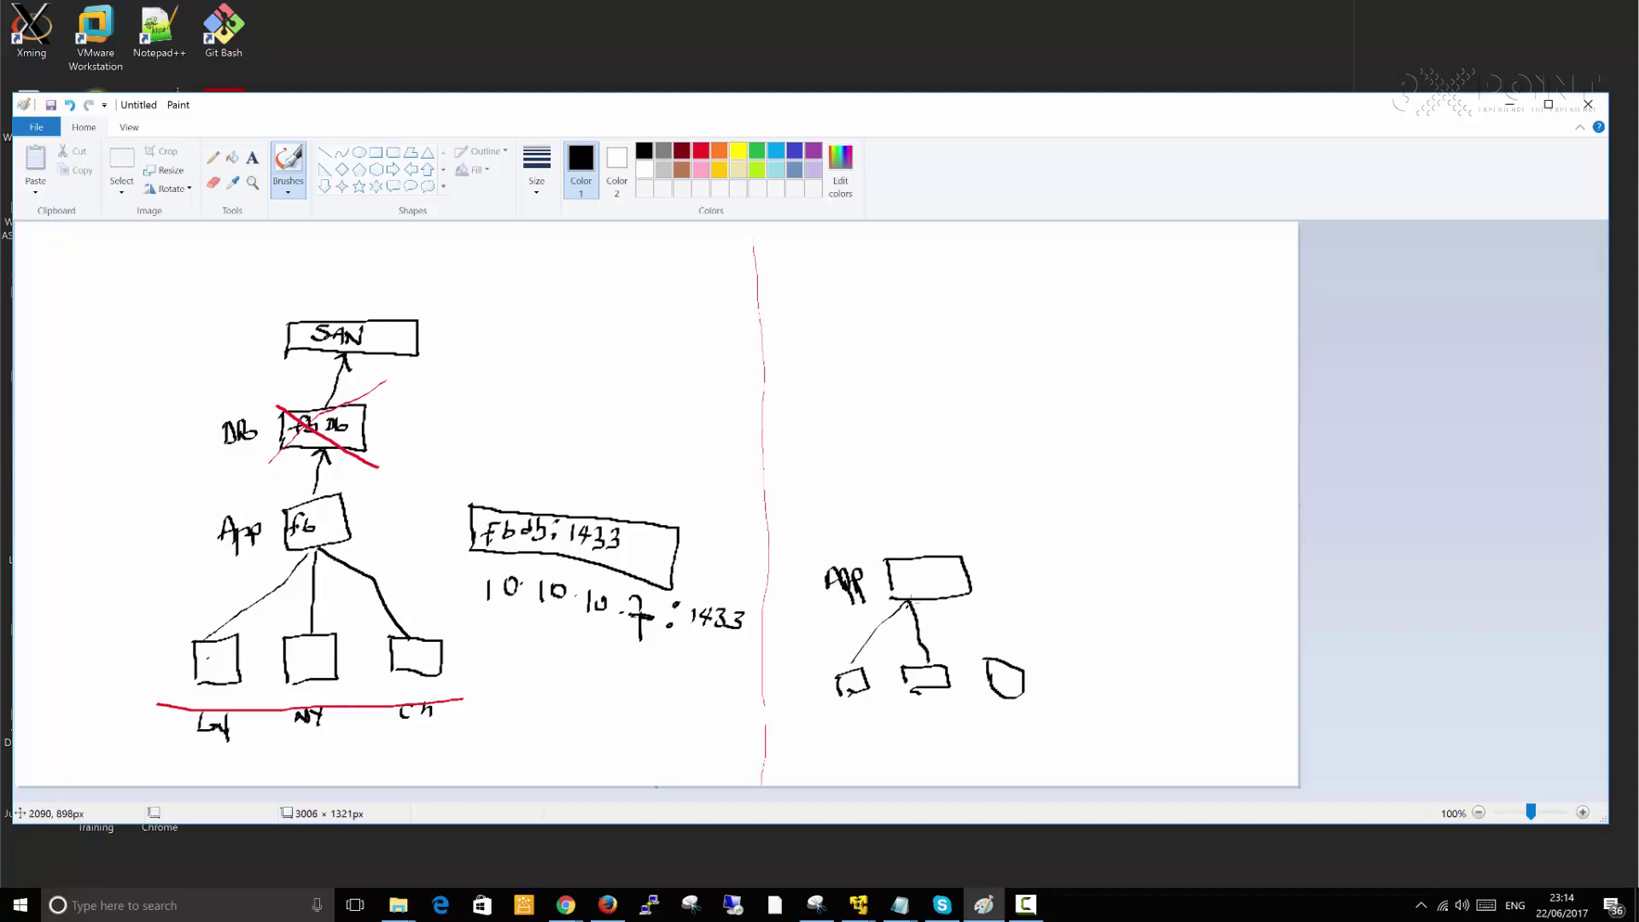
pyautogui.moveTo(907, 604); pyautogui.dragTo(1001, 650)
pyautogui.moveTo(920, 565)
pyautogui.mouseDown()
pyautogui.moveTo(907, 597)
pyautogui.moveTo(925, 579)
pyautogui.moveTo(946, 588)
pyautogui.mouseUp()
# Draw two node boxes above App and label them fbdb1 and fbdb2.
pyautogui.moveTo(821, 454)
pyautogui.mouseDown()
pyautogui.moveTo(821, 490)
pyautogui.moveTo(858, 447)
pyautogui.moveTo(870, 503)
pyautogui.moveTo(821, 512)
pyautogui.moveTo(819, 476)
pyautogui.mouseUp()
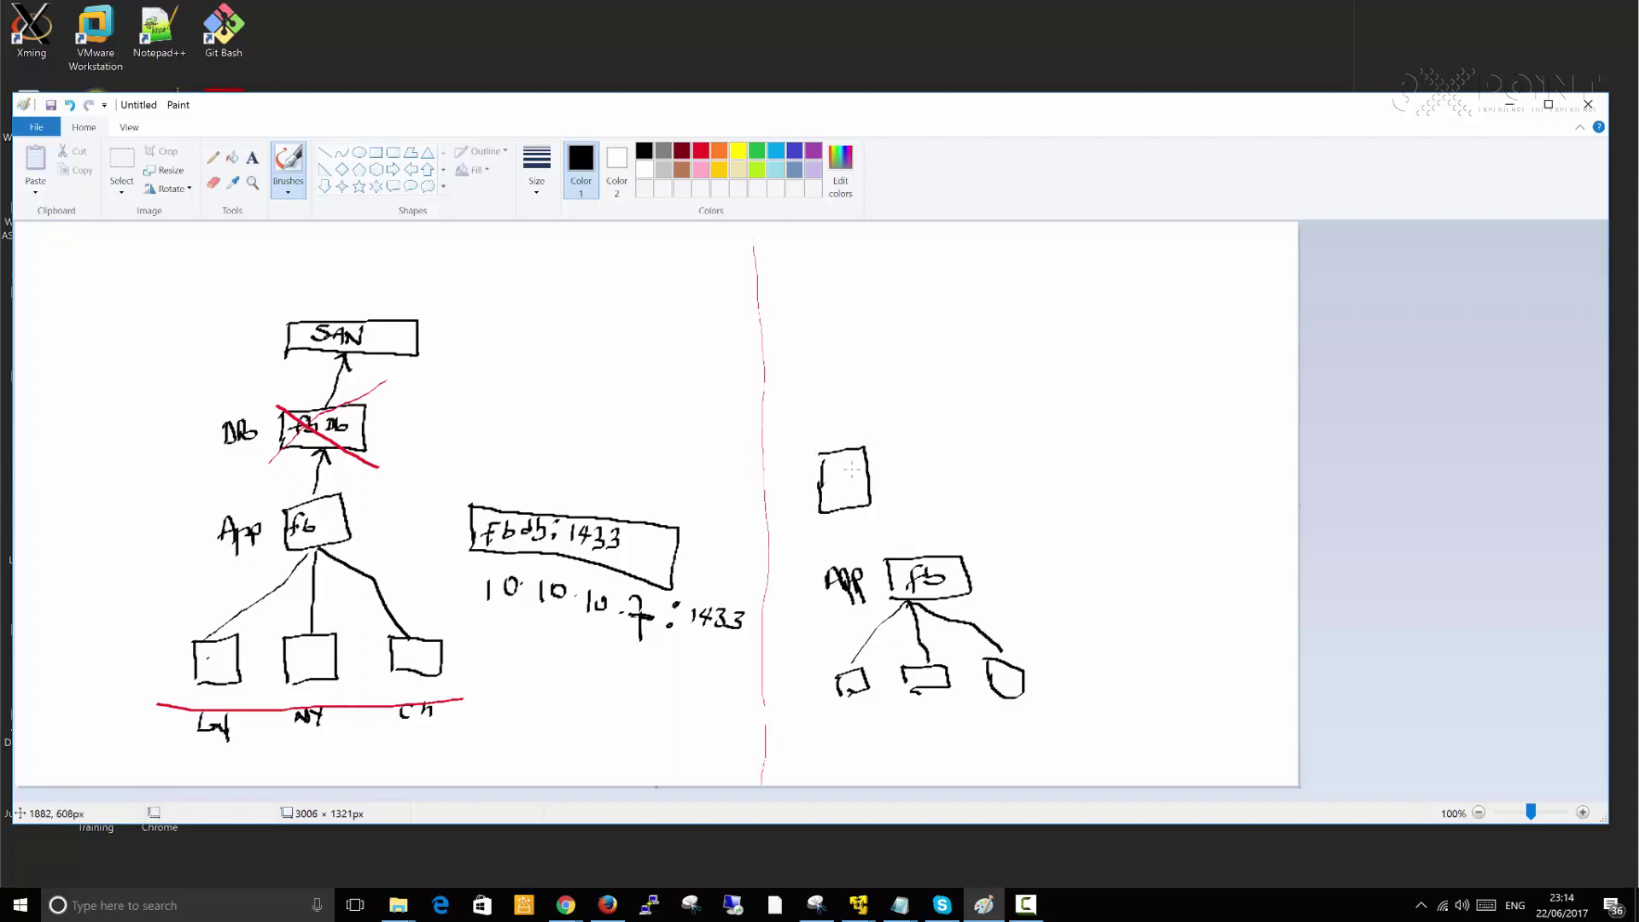
pyautogui.moveTo(919, 459)
pyautogui.mouseDown()
pyautogui.moveTo(920, 500)
pyautogui.moveTo(960, 446)
pyautogui.moveTo(985, 499)
pyautogui.moveTo(919, 502)
pyautogui.mouseUp()
pyautogui.moveTo(823, 434)
pyautogui.mouseDown()
pyautogui.moveTo(829, 422)
pyautogui.moveTo(816, 447)
pyautogui.moveTo(837, 426)
pyautogui.moveTo(862, 424)
pyautogui.moveTo(863, 446)
pyautogui.moveTo(974, 420)
pyautogui.moveTo(987, 432)
pyautogui.mouseUp()
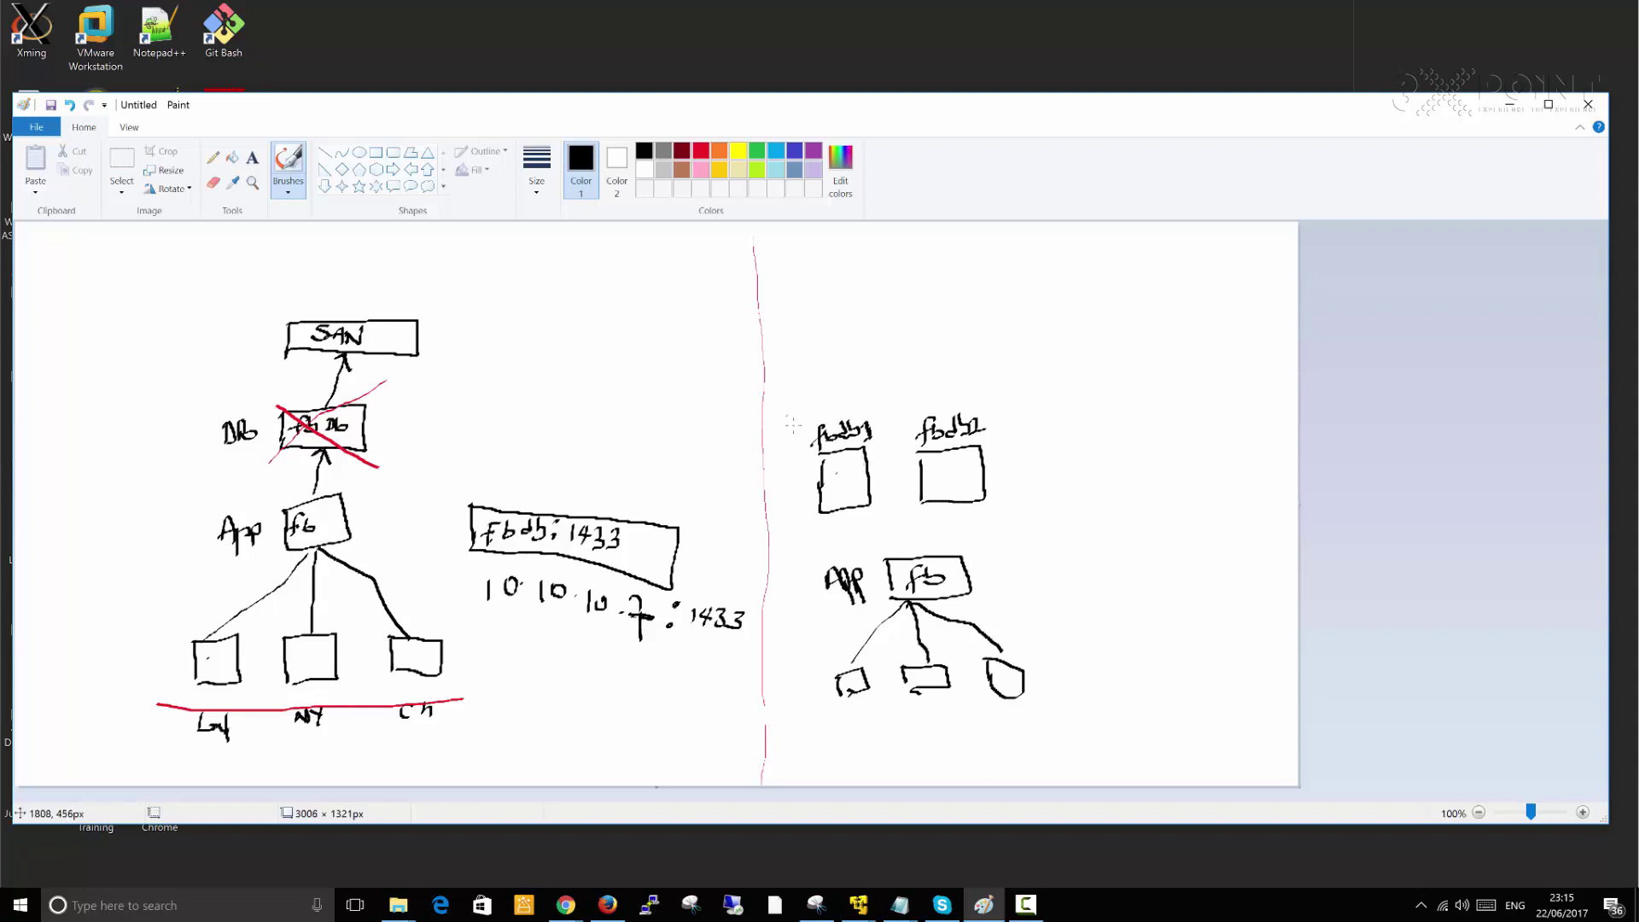
# Enclose both fbdb nodes in one large box, undoing a misdrawn first stroke.
pyautogui.moveTo(796, 418)
pyautogui.mouseDown()
pyautogui.moveTo(802, 520)
pyautogui.moveTo(822, 531)
pyautogui.mouseUp()
pyautogui.hotkey('ctrl', 'z')
pyautogui.moveTo(786, 427)
pyautogui.mouseDown()
pyautogui.moveTo(787, 529)
pyautogui.moveTo(1046, 520)
pyautogui.moveTo(1056, 403)
pyautogui.moveTo(832, 388)
pyautogui.moveTo(786, 398)
pyautogui.moveTo(787, 437)
pyautogui.mouseUp()
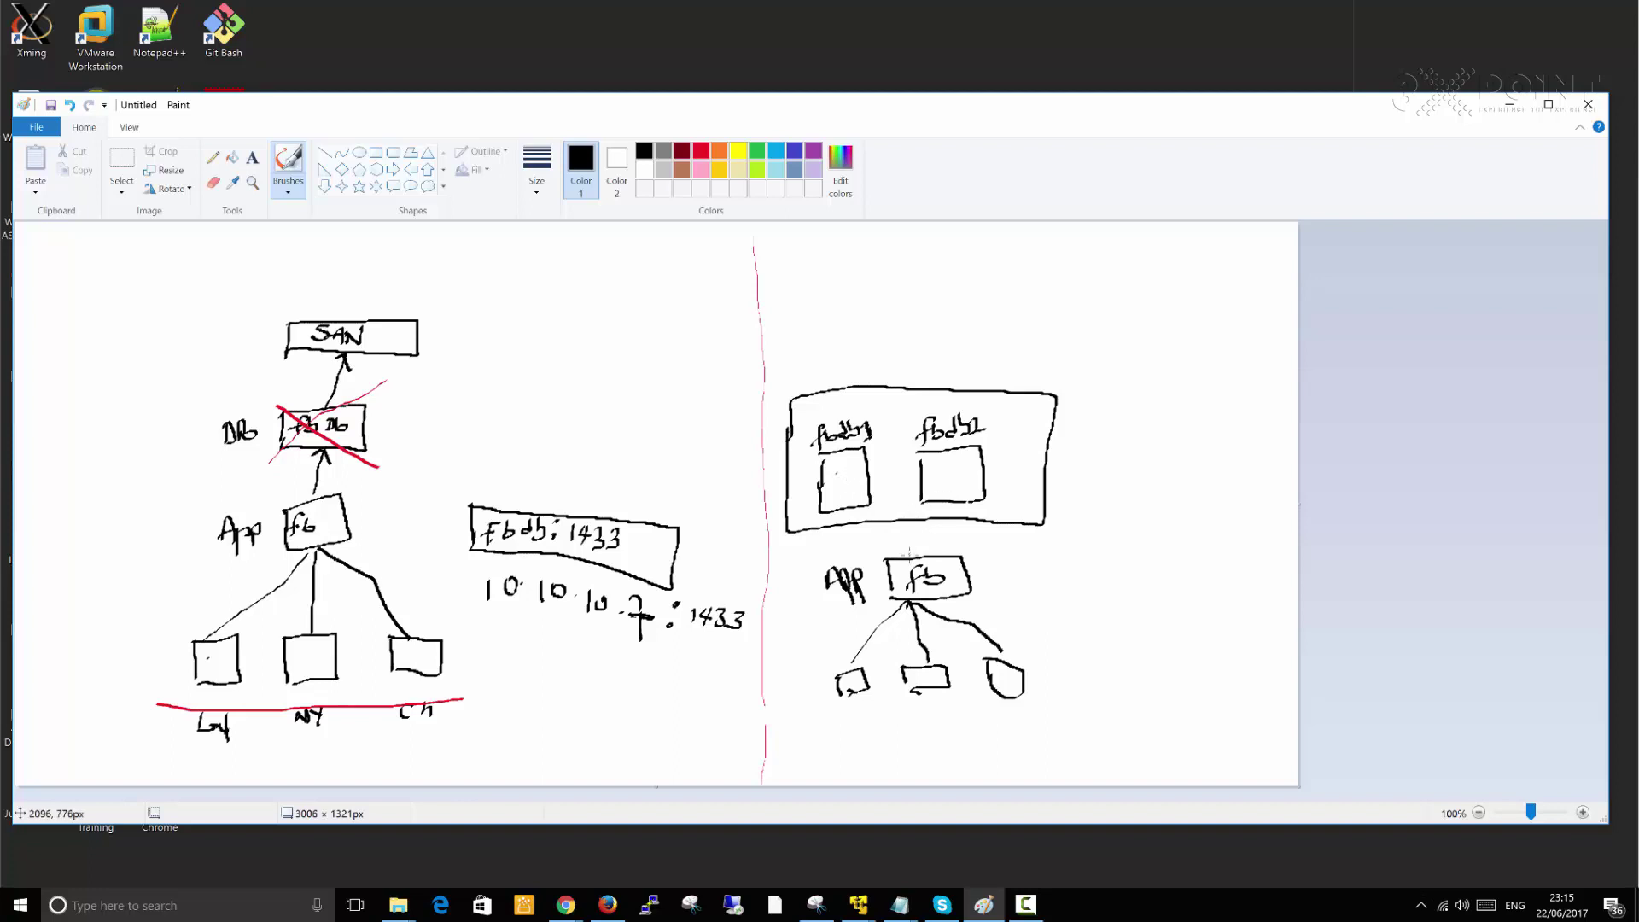
# Arrow App fb up to the cluster, title it V-fbdb, and add a V-fbdb:1433 box beside it.
pyautogui.moveTo(909, 556); pyautogui.dragTo(910, 522)
pyautogui.moveTo(880, 355)
pyautogui.mouseDown()
pyautogui.moveTo(884, 374)
pyautogui.moveTo(920, 355)
pyautogui.moveTo(956, 381)
pyautogui.mouseUp()
pyautogui.moveTo(965, 348); pyautogui.dragTo(962, 371)
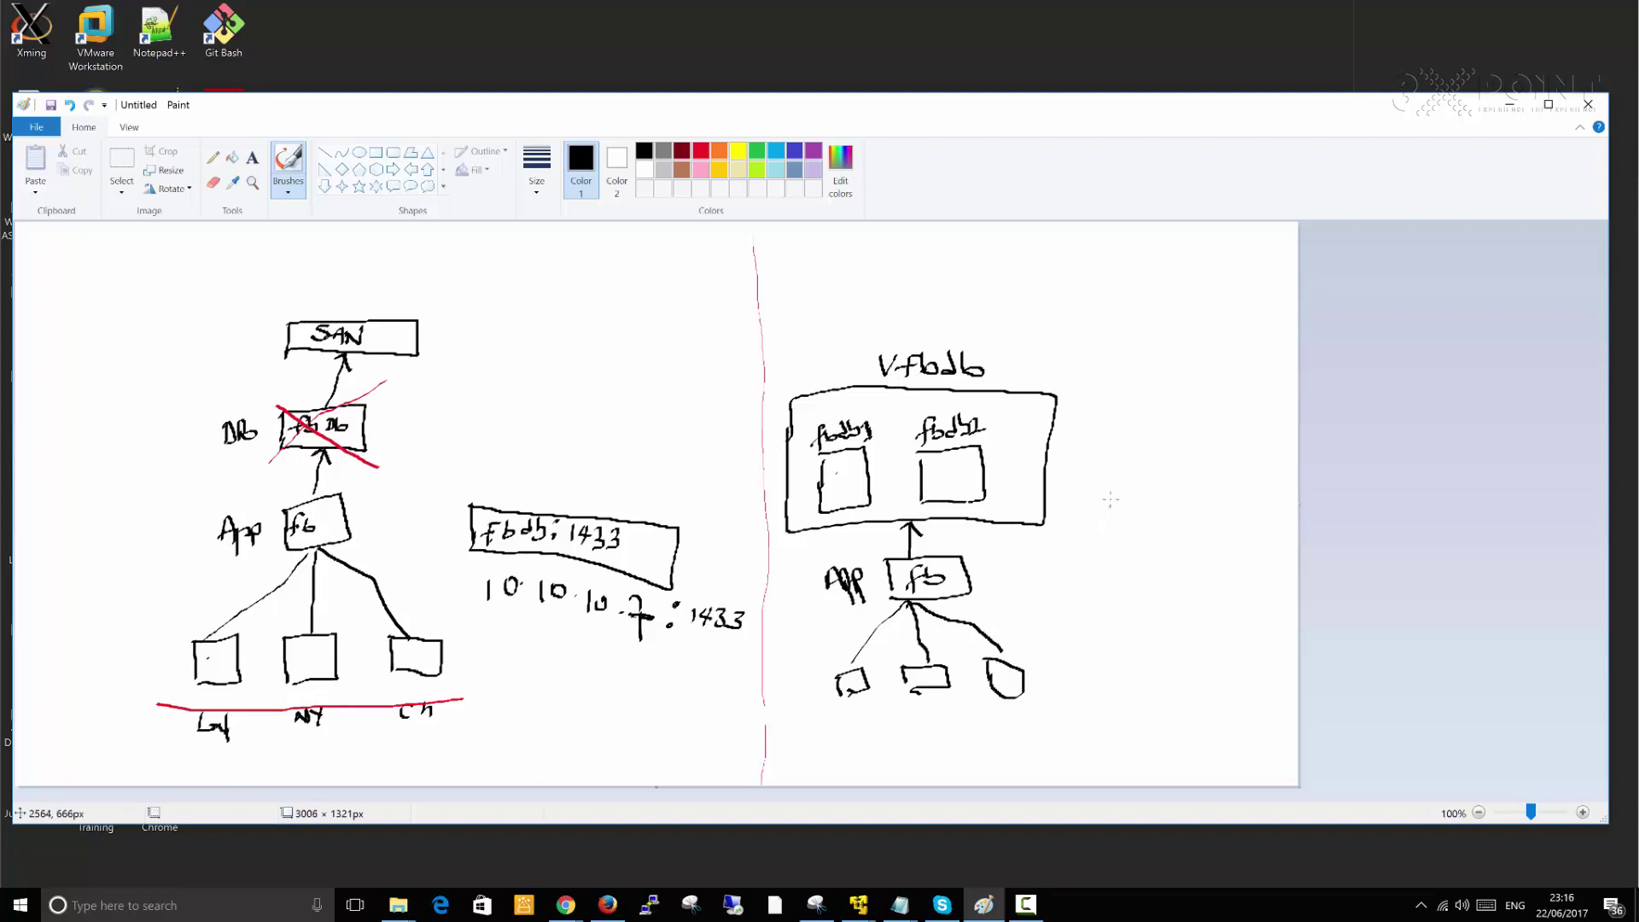
pyautogui.moveTo(1101, 507)
pyautogui.mouseDown()
pyautogui.moveTo(1103, 544)
pyautogui.moveTo(1267, 484)
pyautogui.moveTo(1212, 539)
pyautogui.moveTo(1114, 557)
pyautogui.moveTo(1103, 536)
pyautogui.moveTo(1143, 509)
pyautogui.moveTo(1148, 542)
pyautogui.moveTo(1162, 515)
pyautogui.moveTo(1163, 531)
pyautogui.moveTo(1190, 520)
pyautogui.mouseUp()
pyautogui.moveTo(1190, 512)
pyautogui.mouseDown()
pyautogui.moveTo(1266, 510)
pyautogui.moveTo(1253, 520)
pyautogui.mouseUp()
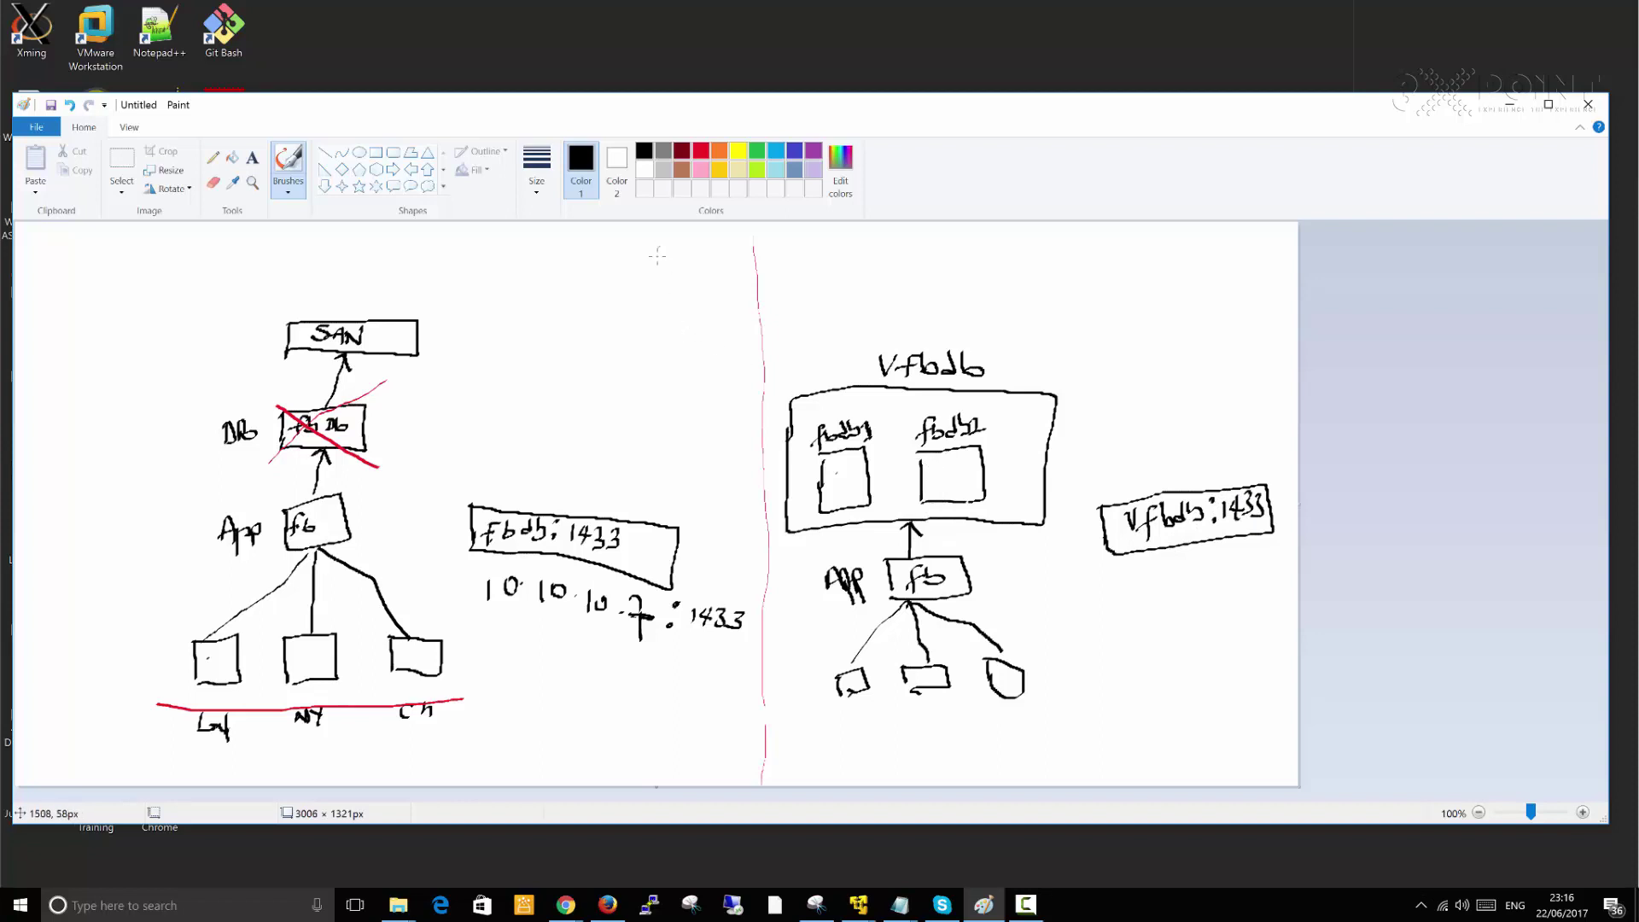
# Switch to red and draw an X across the fbdb1 node box.
pyautogui.click(701, 151)
pyautogui.moveTo(816, 435); pyautogui.dragTo(877, 479)
pyautogui.moveTo(866, 416); pyautogui.dragTo(834, 519)
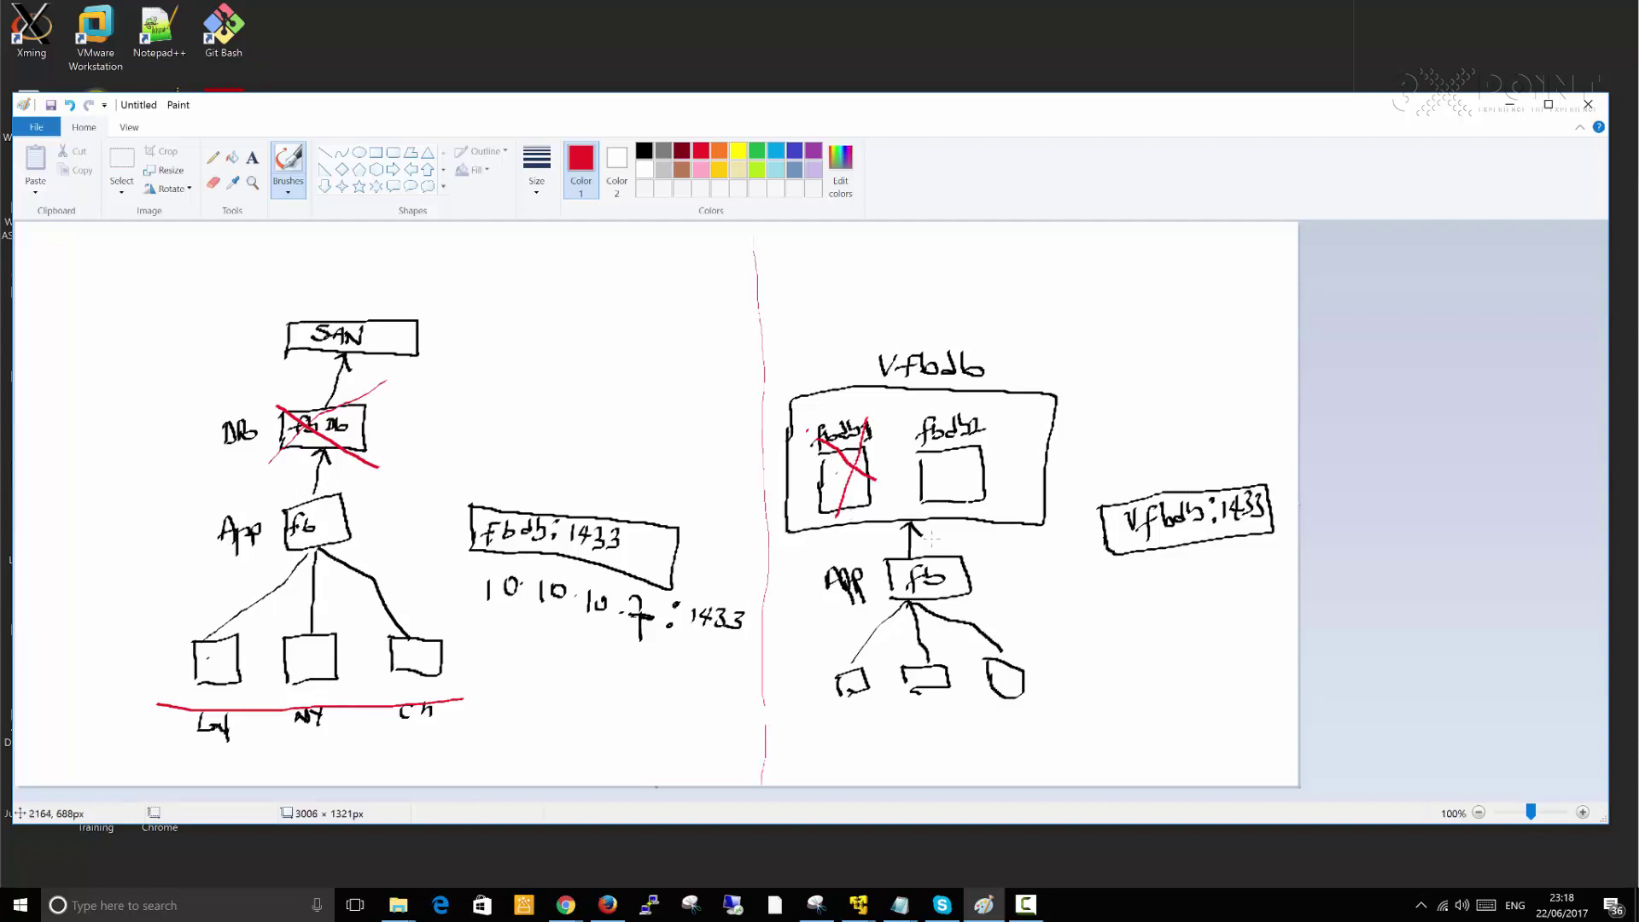
# In red, slash fbdb2, tick fbdb1, and add small marks below the cluster and middle client.
pyautogui.moveTo(877, 535); pyautogui.dragTo(884, 541)
pyautogui.moveTo(936, 427)
pyautogui.mouseDown()
pyautogui.moveTo(1012, 482)
pyautogui.moveTo(951, 501)
pyautogui.mouseUp()
pyautogui.moveTo(806, 479)
pyautogui.mouseDown()
pyautogui.moveTo(824, 493)
pyautogui.moveTo(879, 410)
pyautogui.mouseUp()
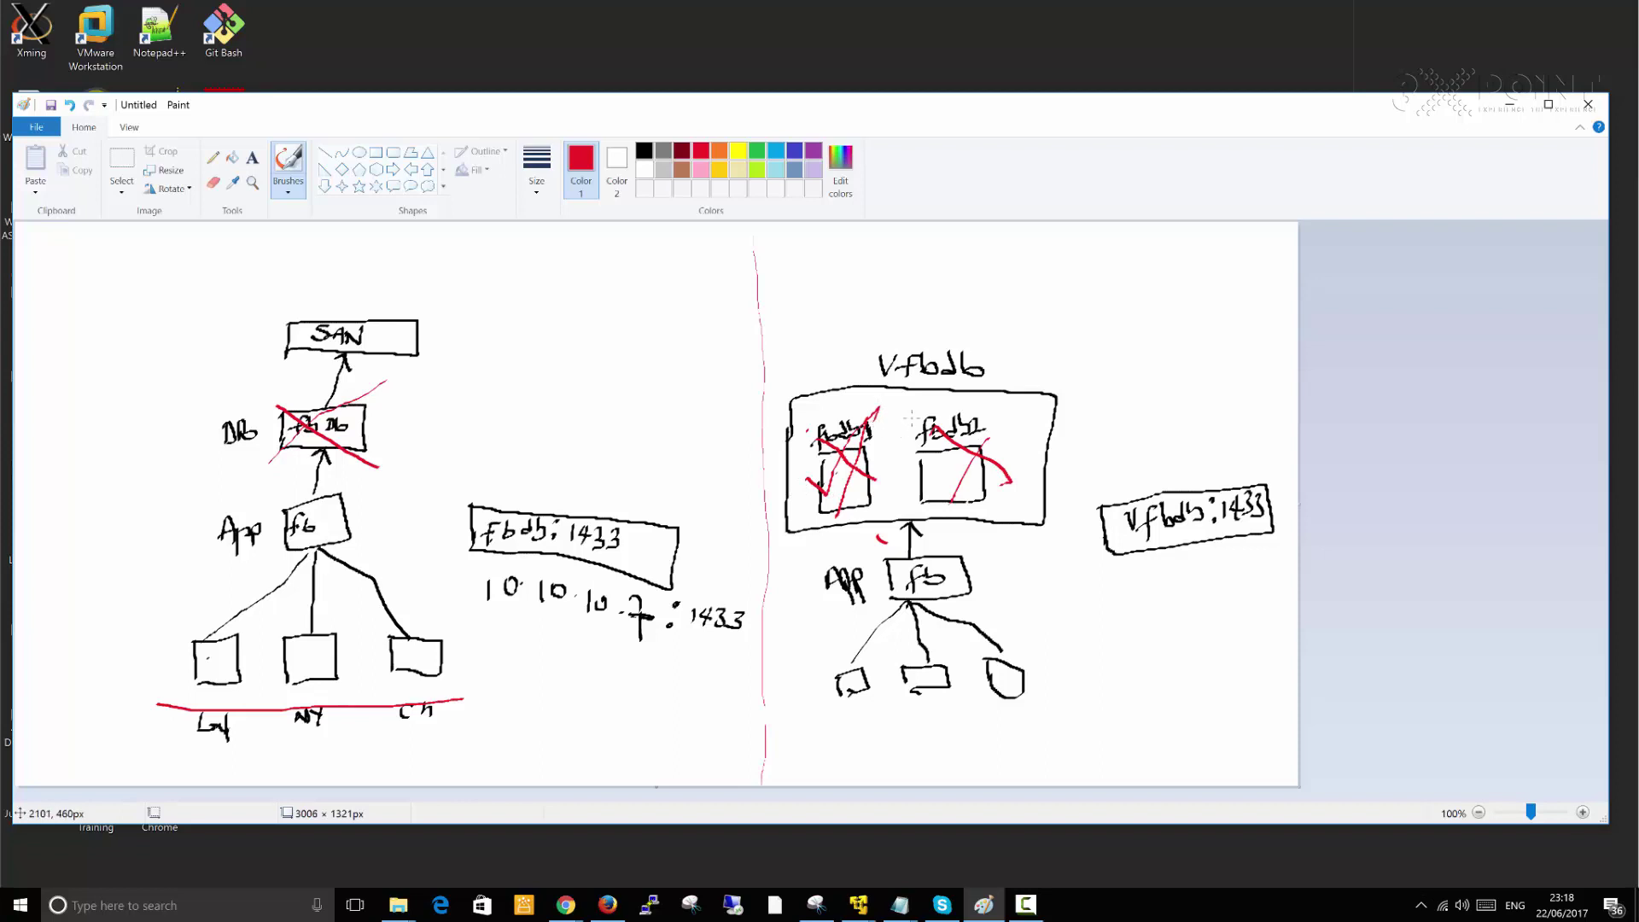
pyautogui.moveTo(942, 687); pyautogui.dragTo(953, 684)
# Switch back to black and draw a SAN box above the V-fbdb cluster.
pyautogui.click(644, 151)
pyautogui.moveTo(865, 250)
pyautogui.mouseDown()
pyautogui.moveTo(865, 277)
pyautogui.moveTo(998, 258)
pyautogui.moveTo(913, 299)
pyautogui.moveTo(865, 286)
pyautogui.moveTo(865, 253)
pyautogui.moveTo(954, 284)
pyautogui.mouseUp()
pyautogui.moveTo(930, 343)
pyautogui.mouseDown()
pyautogui.moveTo(927, 379)
pyautogui.moveTo(936, 290)
pyautogui.moveTo(951, 314)
pyautogui.mouseUp()
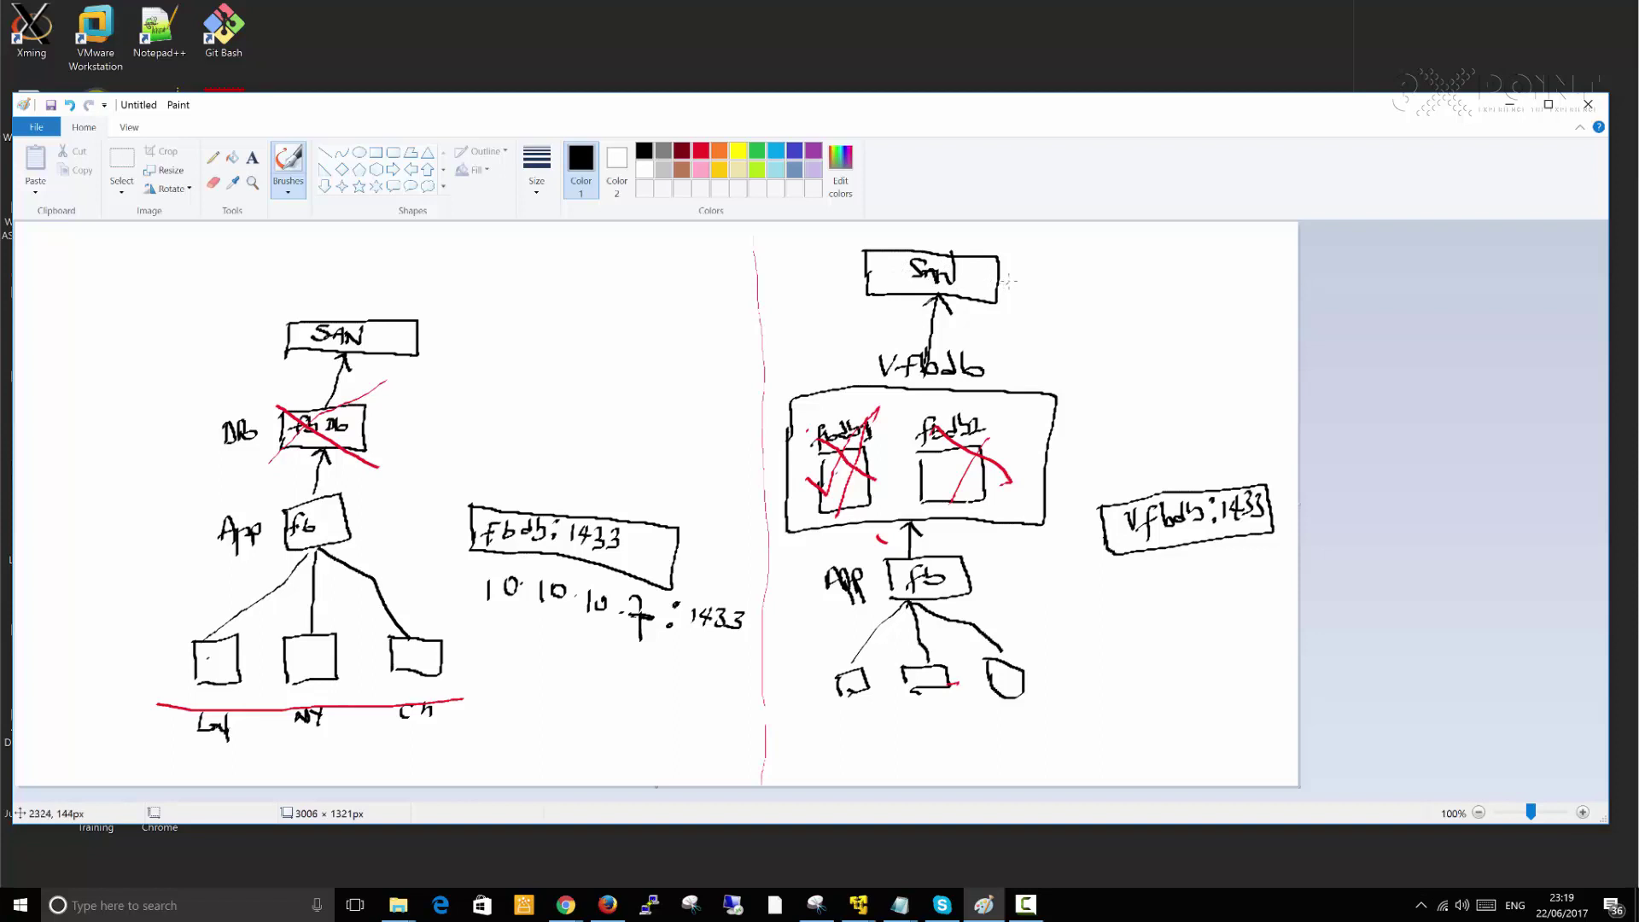
# Add a tick beside the SAN box and connect fbdb2 and fbdb1 up to it.
pyautogui.moveTo(1008, 279)
pyautogui.mouseDown()
pyautogui.moveTo(1014, 297)
pyautogui.moveTo(1058, 253)
pyautogui.mouseUp()
pyautogui.moveTo(961, 437); pyautogui.dragTo(962, 304)
pyautogui.moveTo(845, 451)
pyautogui.mouseDown()
pyautogui.moveTo(849, 412)
pyautogui.moveTo(937, 299)
pyautogui.mouseUp()
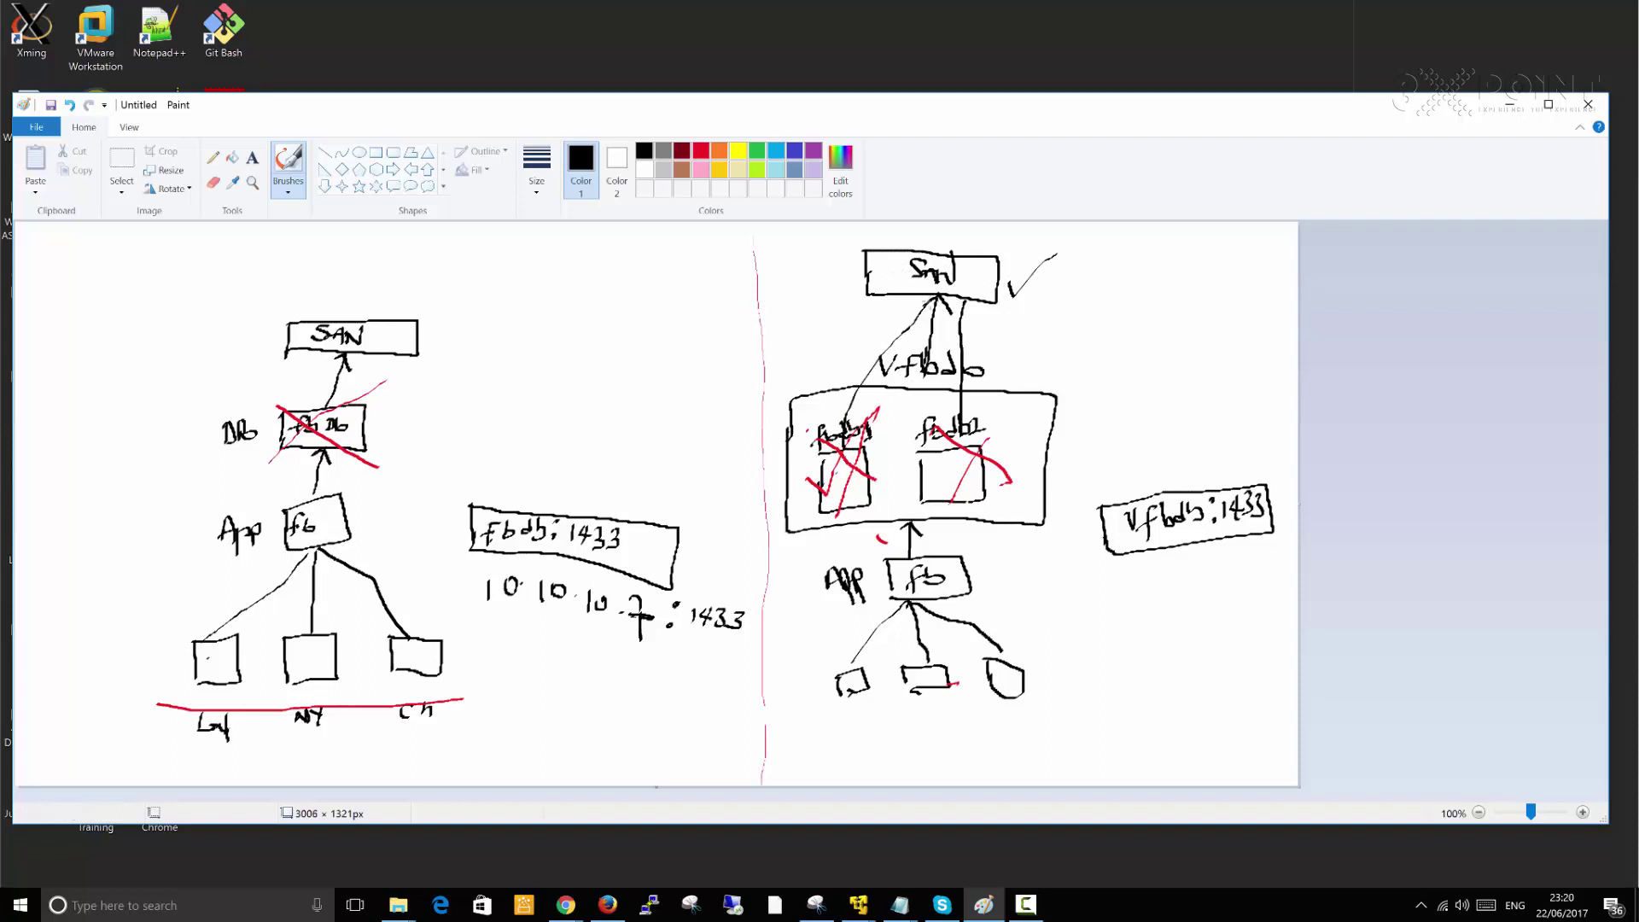